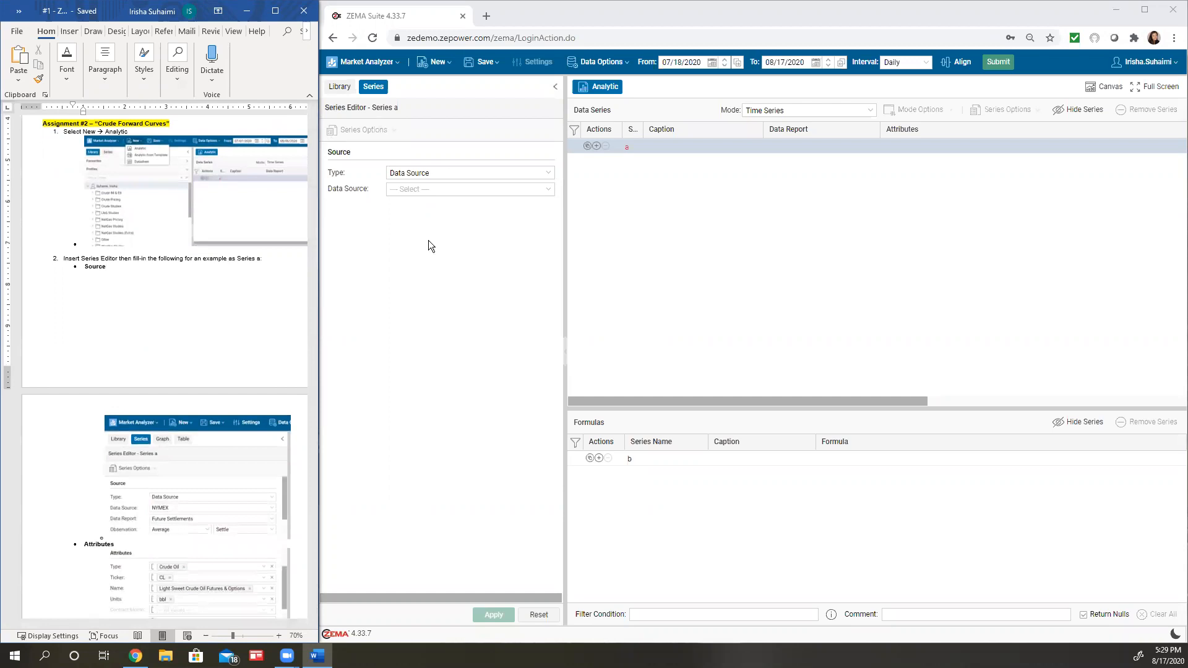
# Start a new analytic and bring the assignment's Series a source, attribute and option settings into view in the Word document
pyautogui.click(436, 63)
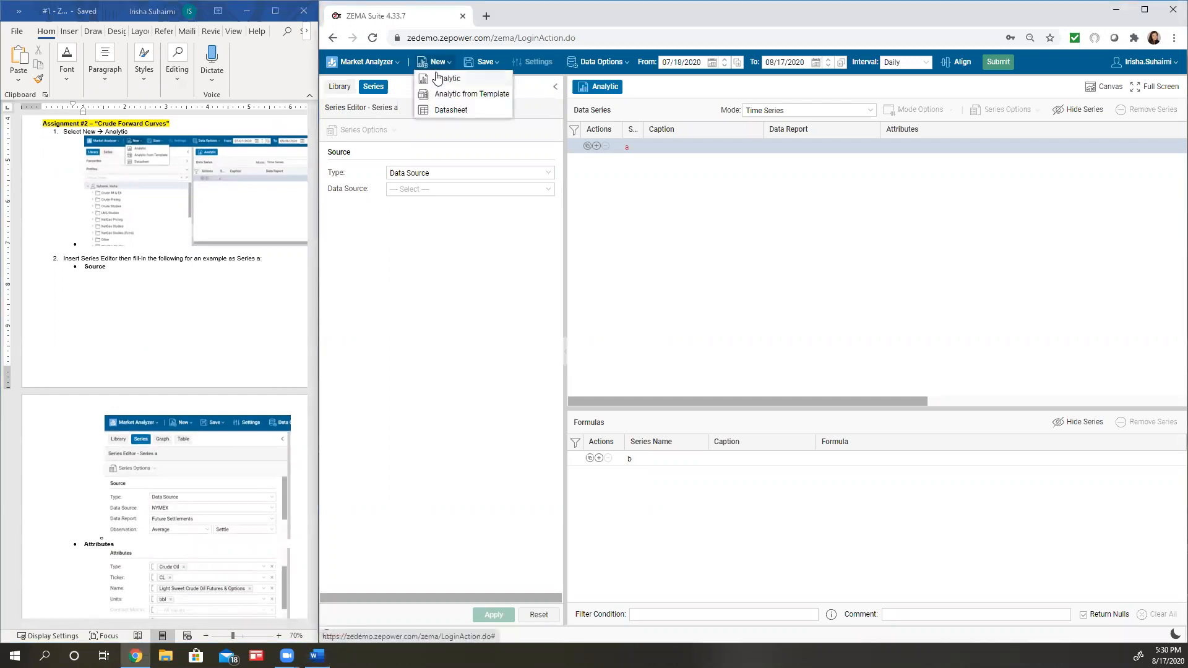
pyautogui.click(444, 76)
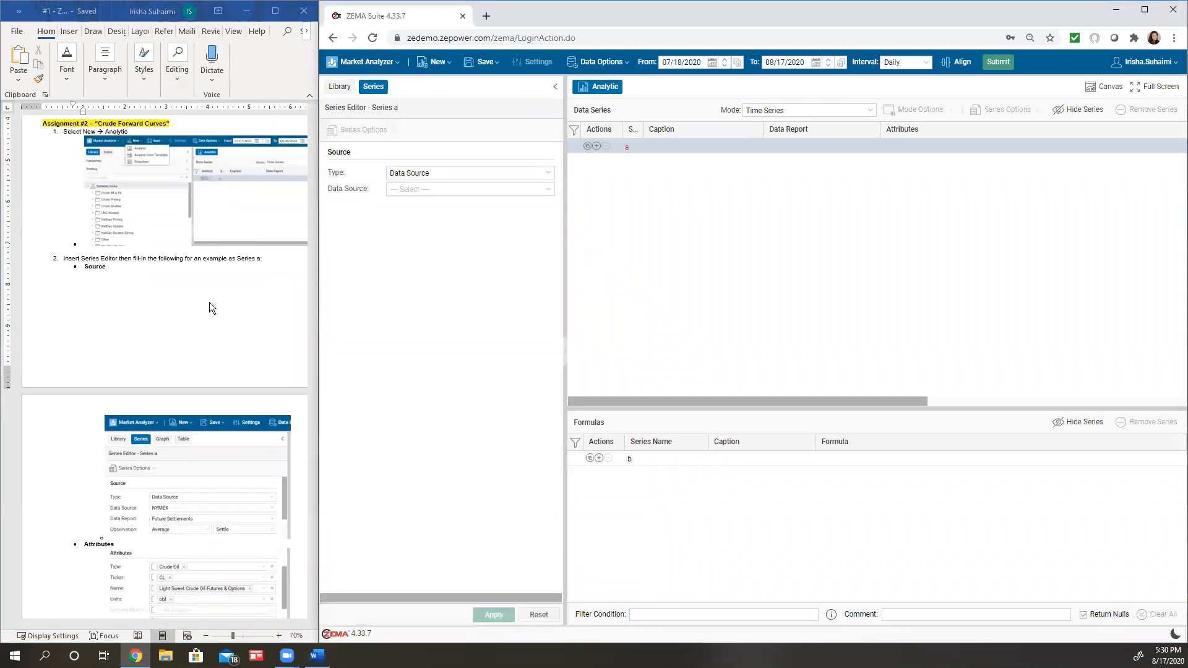
pyautogui.click(211, 299)
pyautogui.scroll(-3, 212, 299)
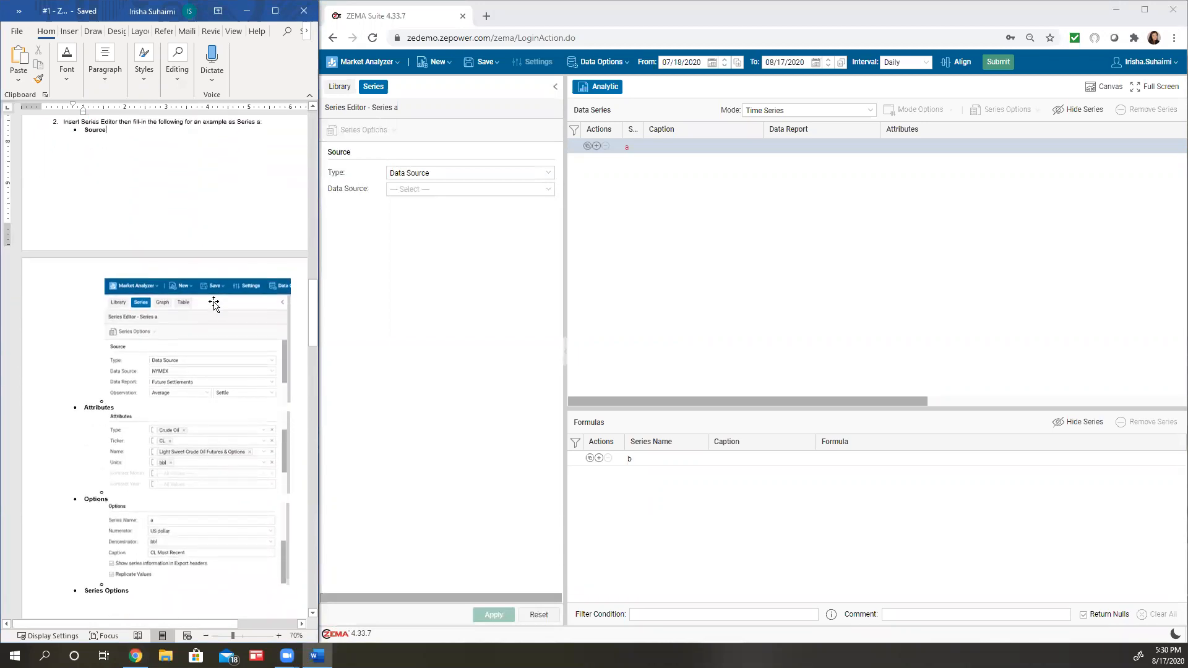
pyautogui.click(326, 250)
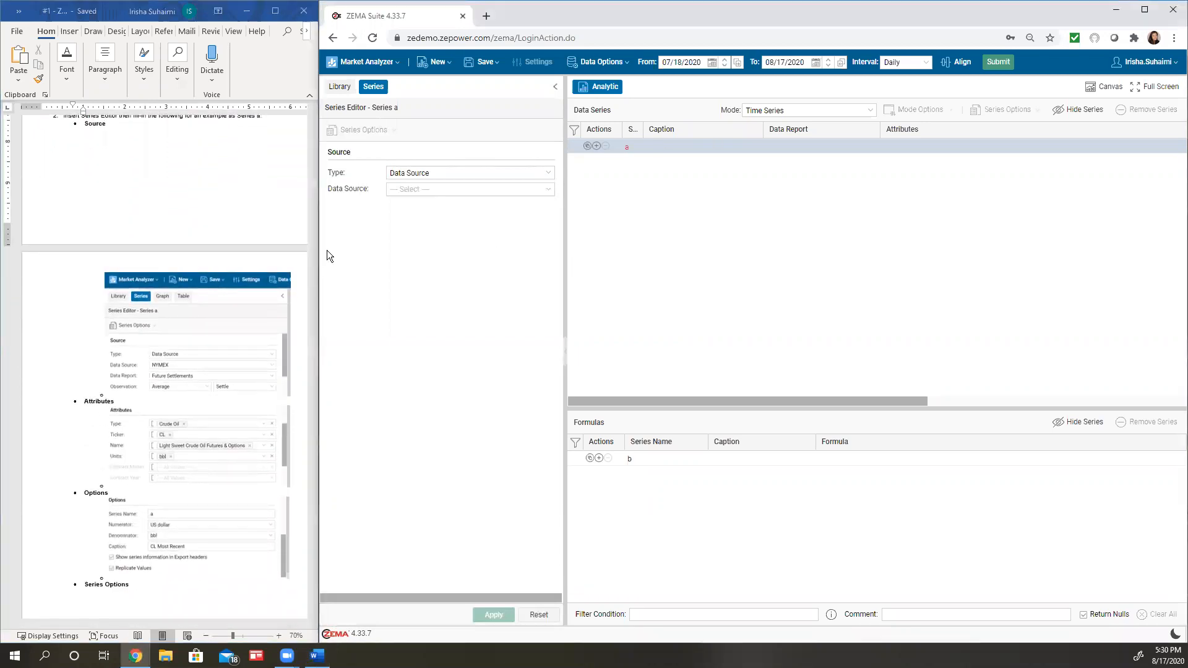
pyautogui.click(202, 230)
pyautogui.scroll(1, 201, 230)
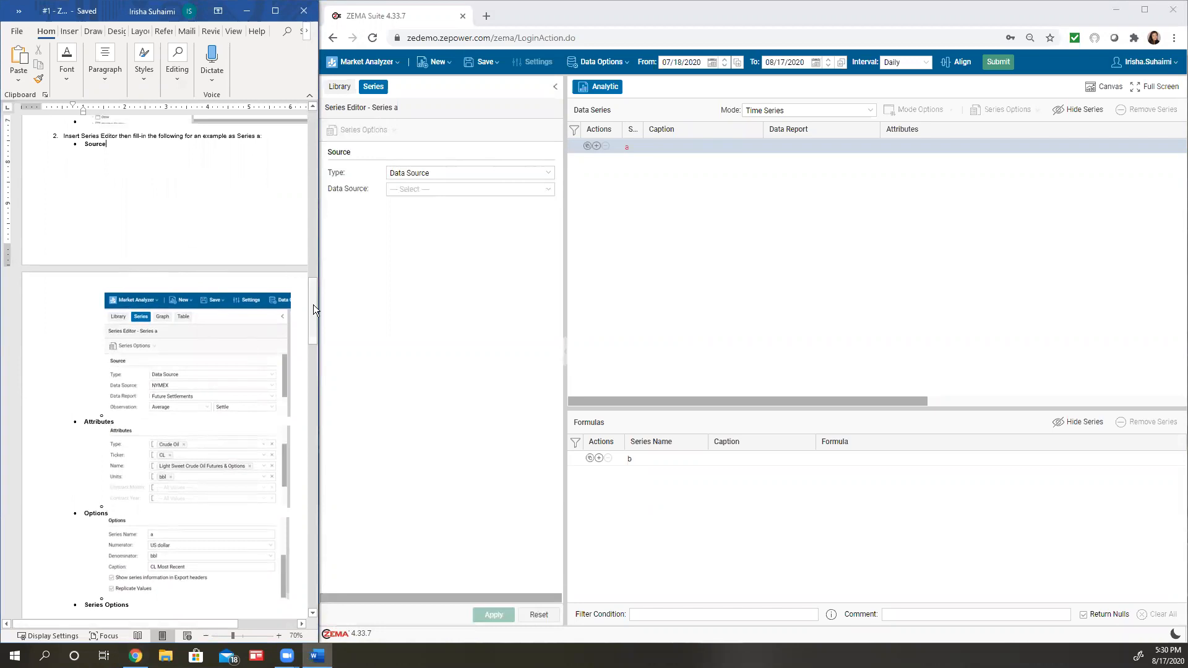
pyautogui.moveTo(312, 305); pyautogui.dragTo(314, 305)
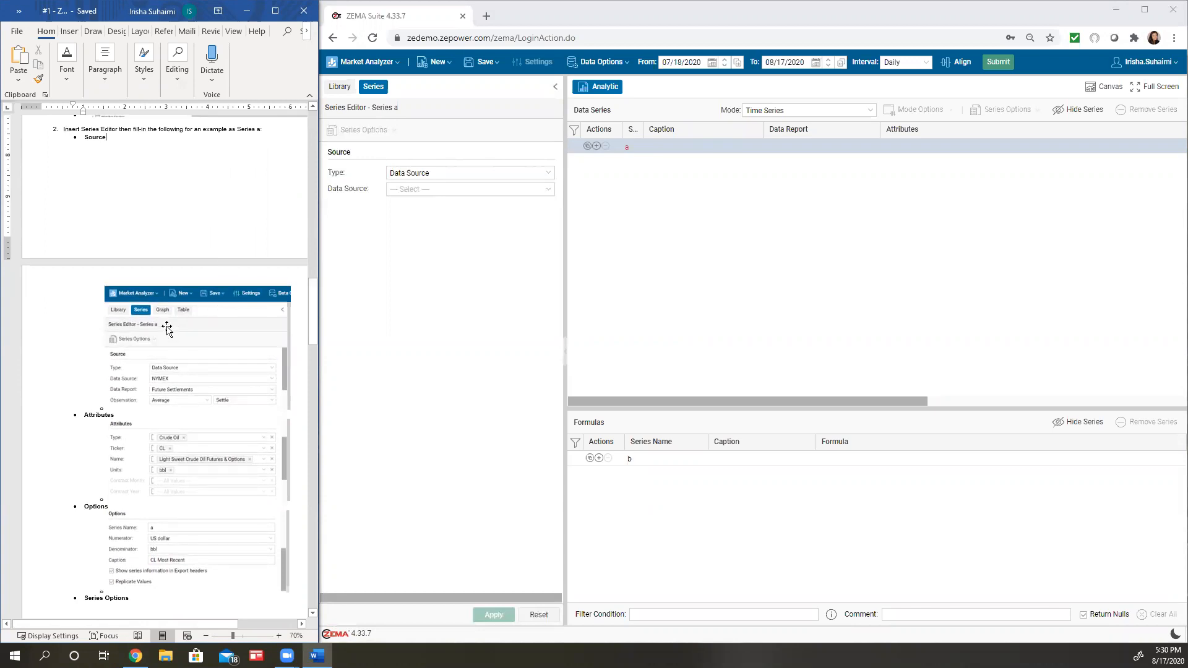
pyautogui.click(452, 244)
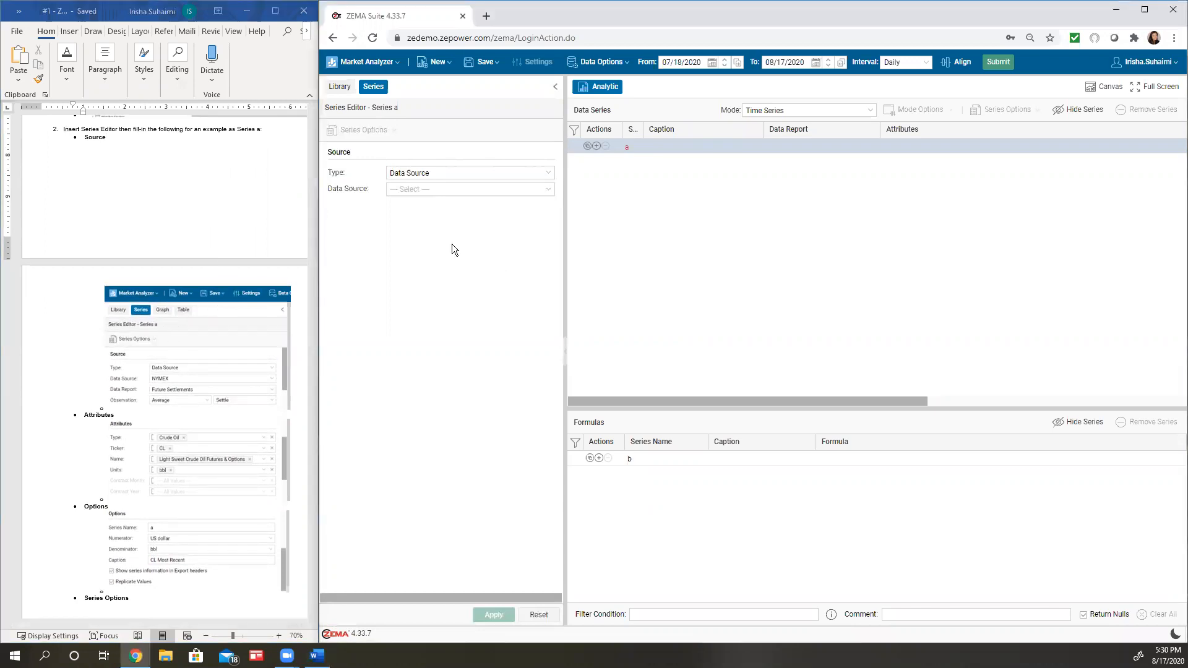
# Set Series a's source to the NYMEX data source, Future Settlements report and Settle observation
pyautogui.click(546, 190)
pyautogui.moveTo(544, 215); pyautogui.dragTo(554, 281)
pyautogui.scroll(-1, 456, 310)
pyautogui.click(417, 318)
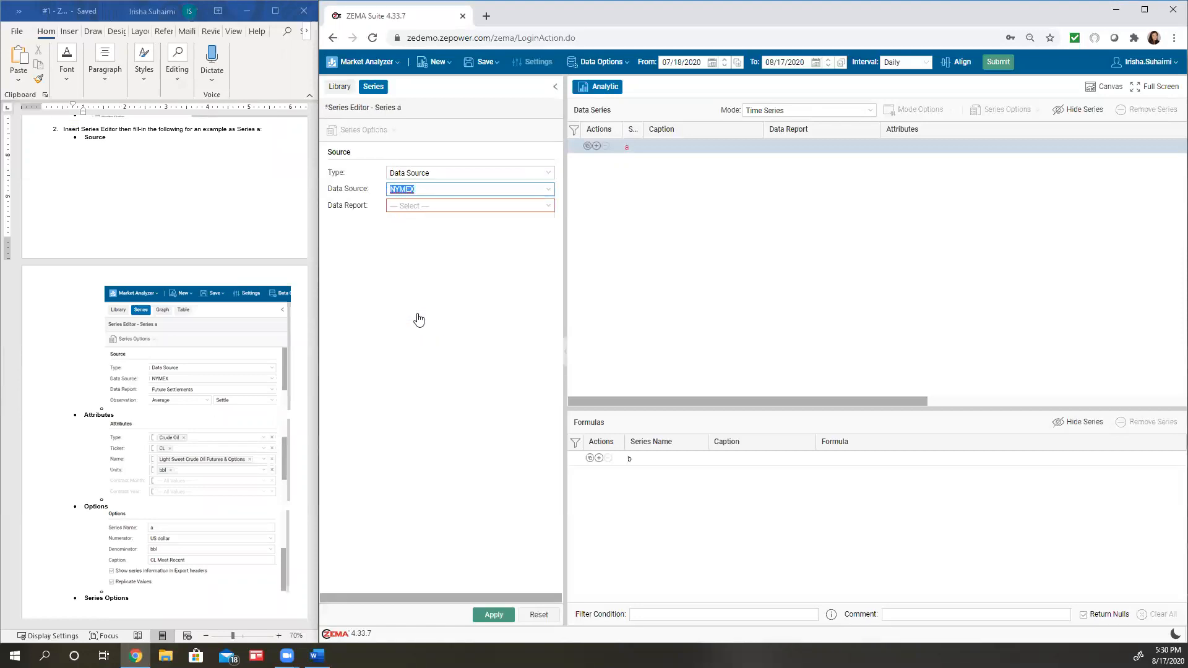
pyautogui.click(546, 204)
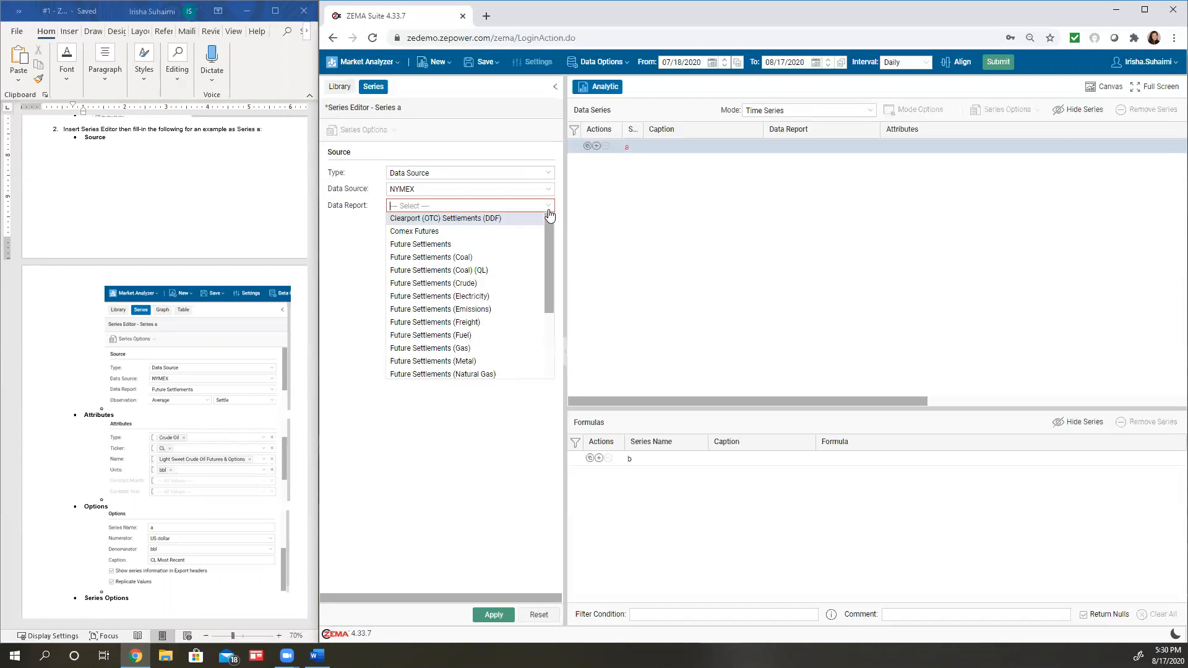
pyautogui.click(498, 242)
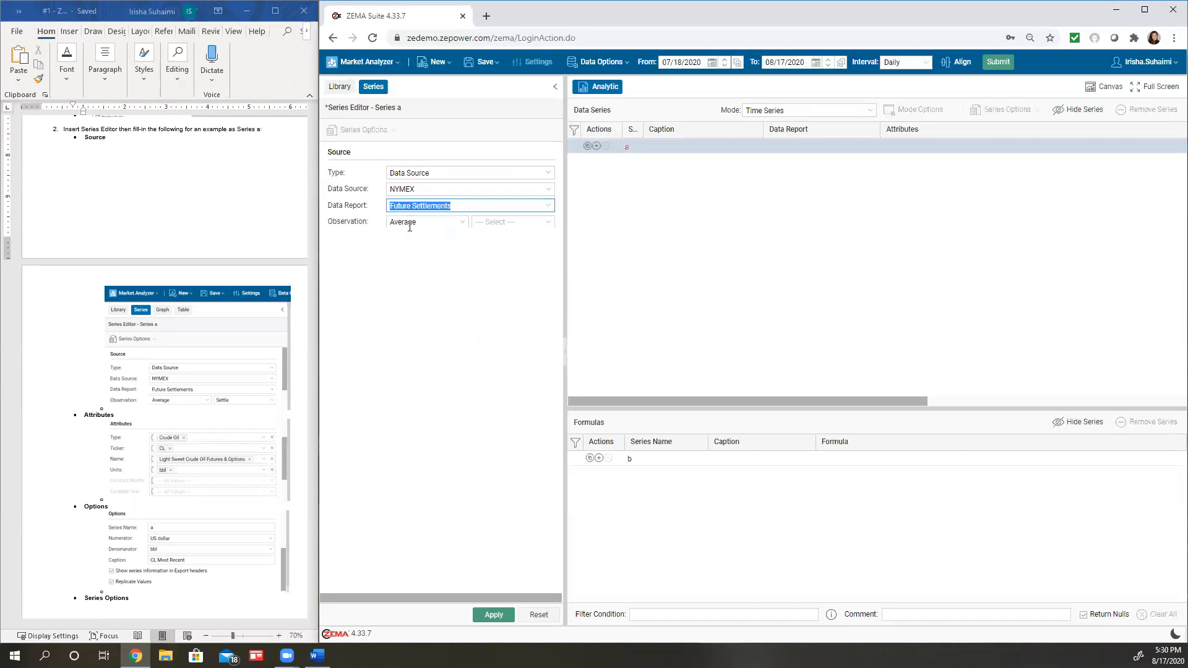
pyautogui.click(547, 225)
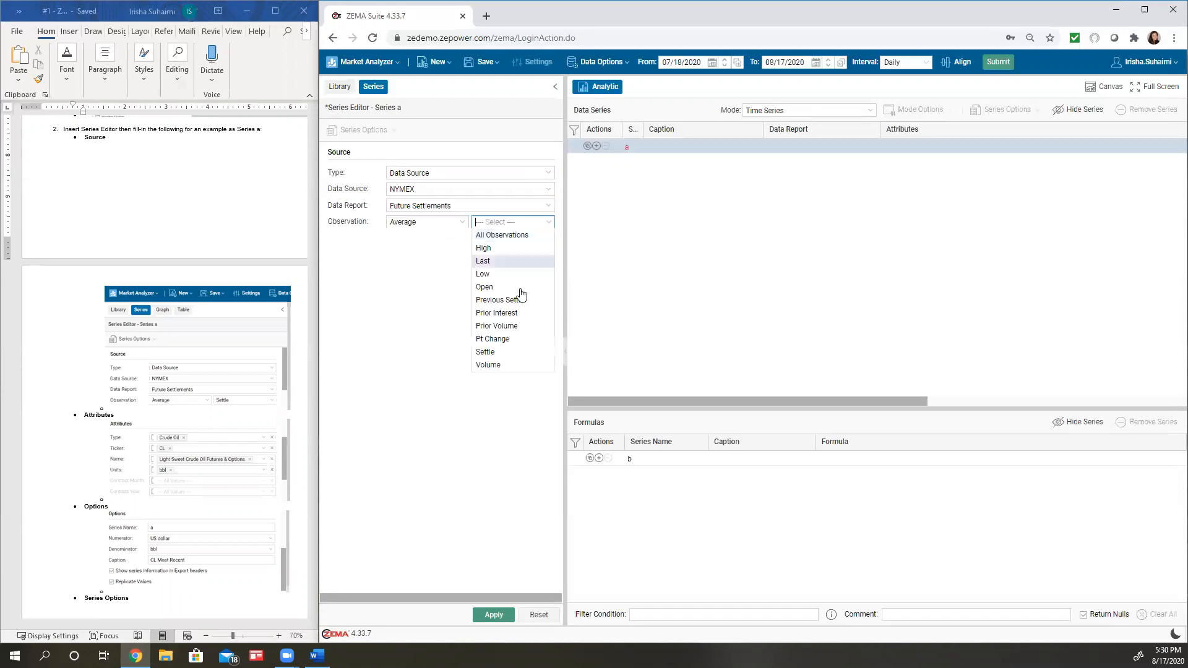
pyautogui.click(489, 350)
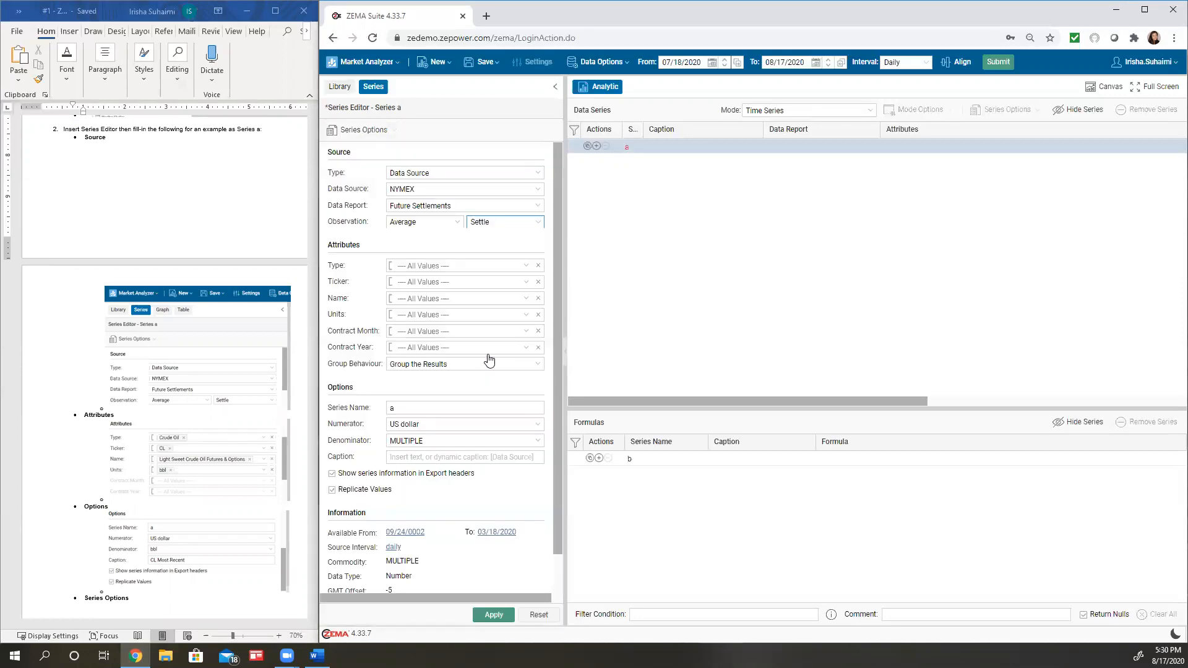
# Filter Series a's attributes to type Crude Oil and ticker CL
pyautogui.scroll(-1, 495, 365)
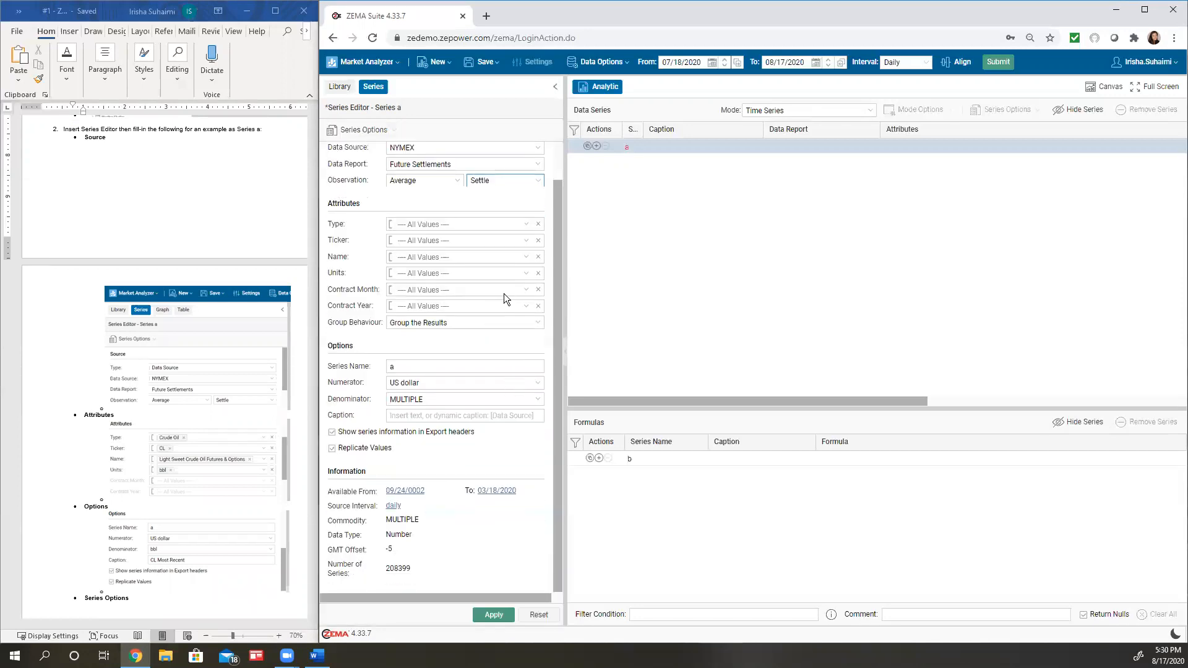
pyautogui.click(528, 225)
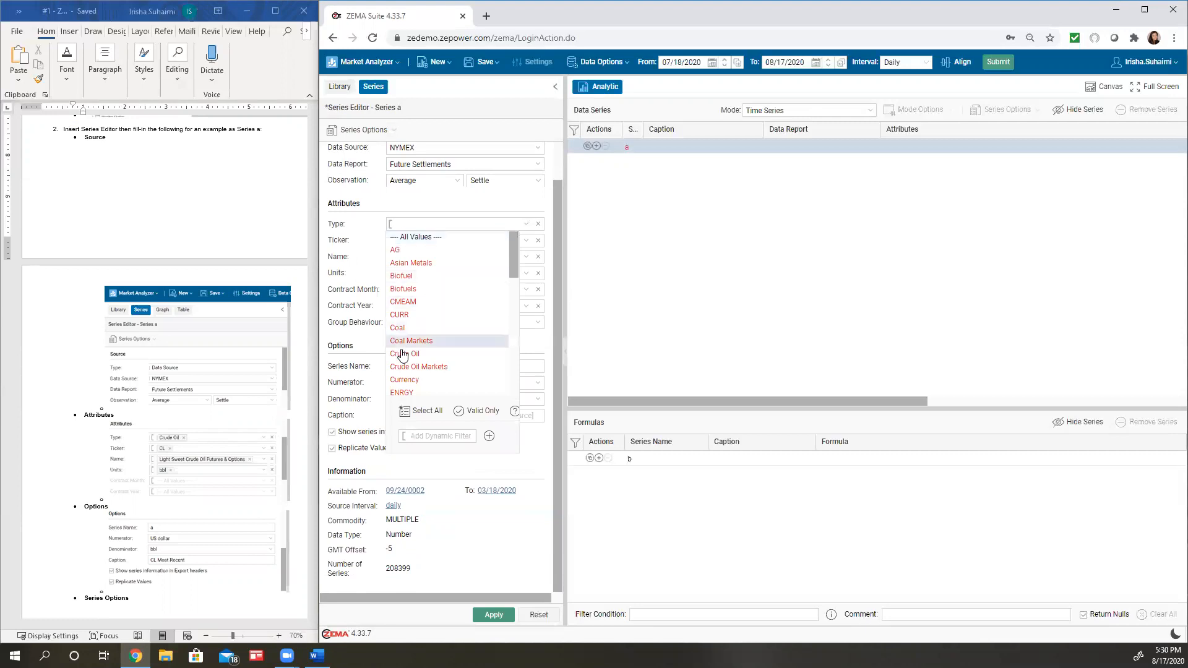
pyautogui.click(401, 353)
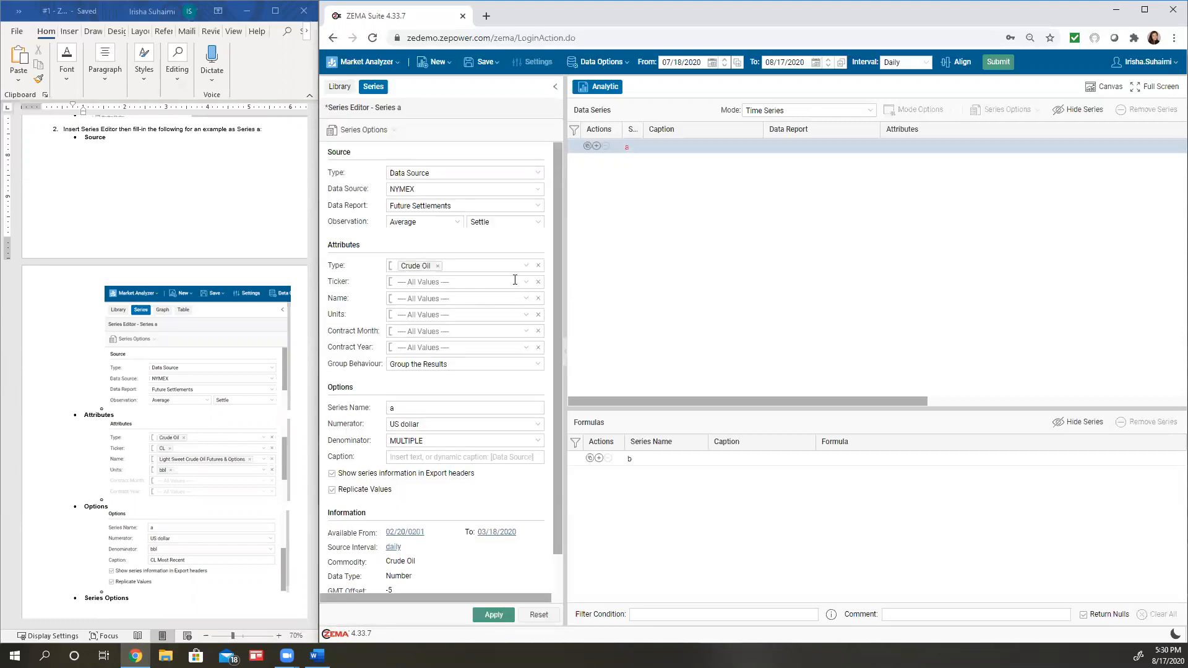
pyautogui.click(524, 284)
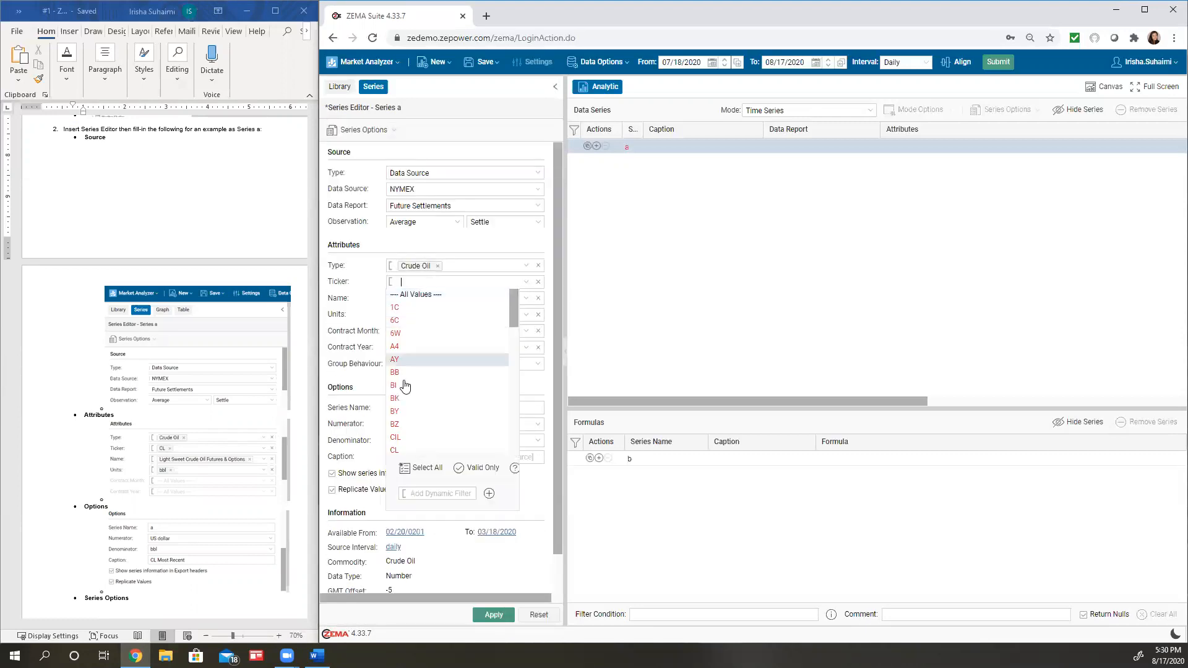
pyautogui.click(397, 451)
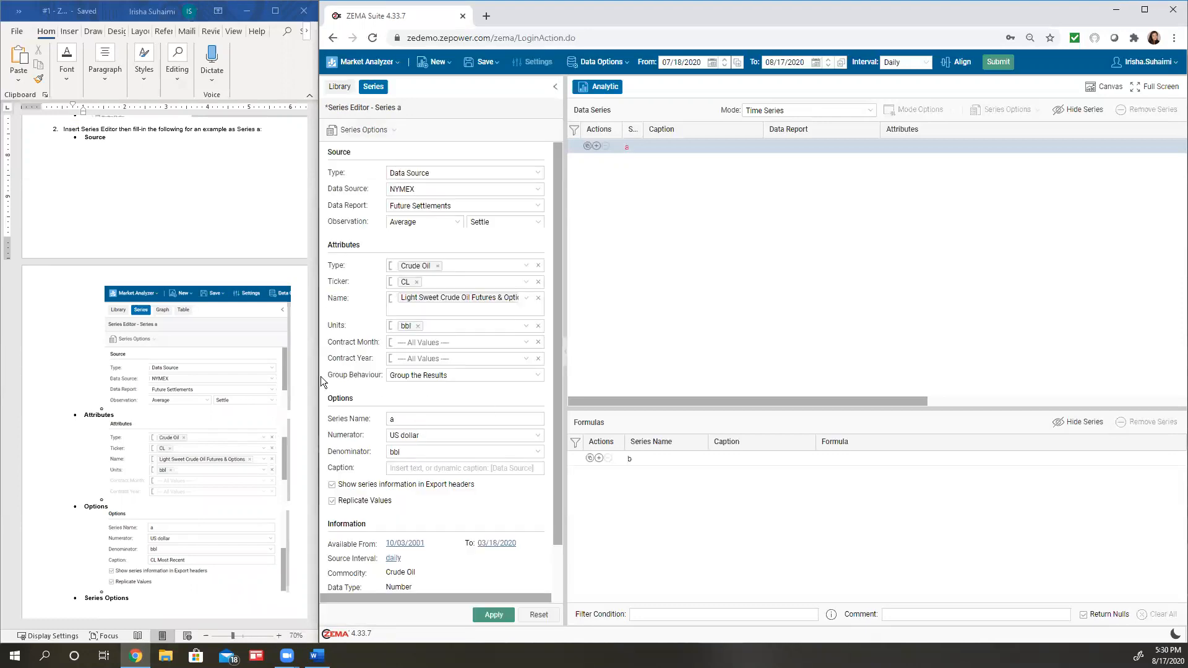
# Set Series a's caption to "CL Most Recent"
pyautogui.scroll(-1, 395, 409)
pyautogui.click(397, 414)
pyautogui.write('CL M')
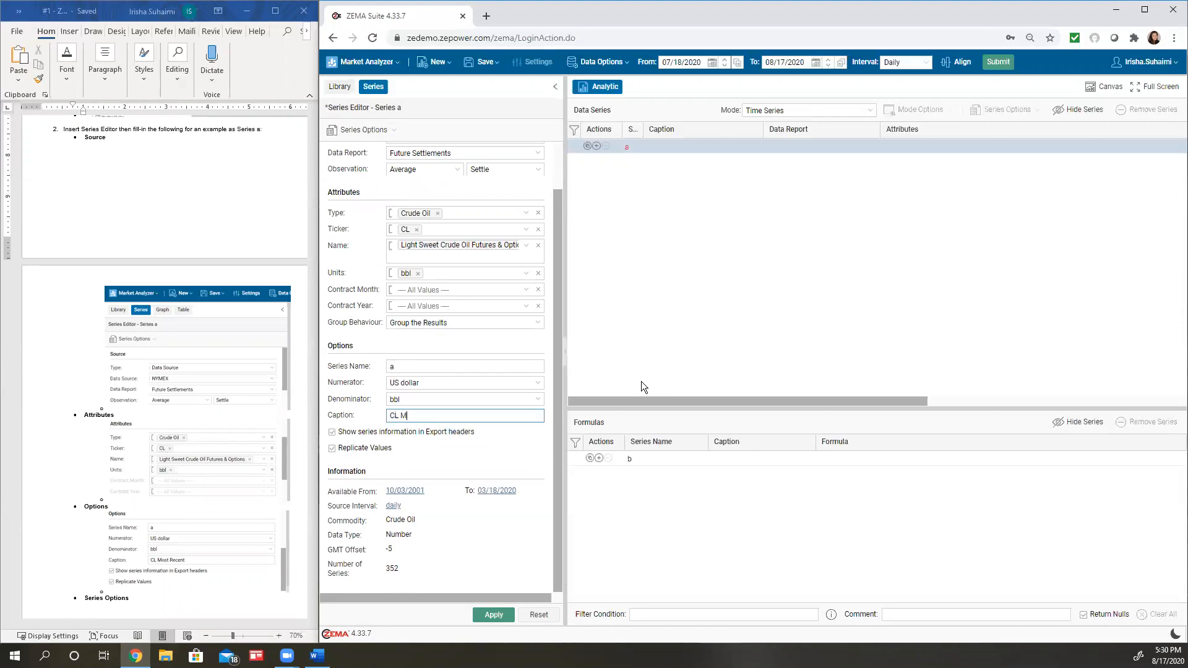
pyautogui.write('ost Recent')
pyautogui.click(530, 479)
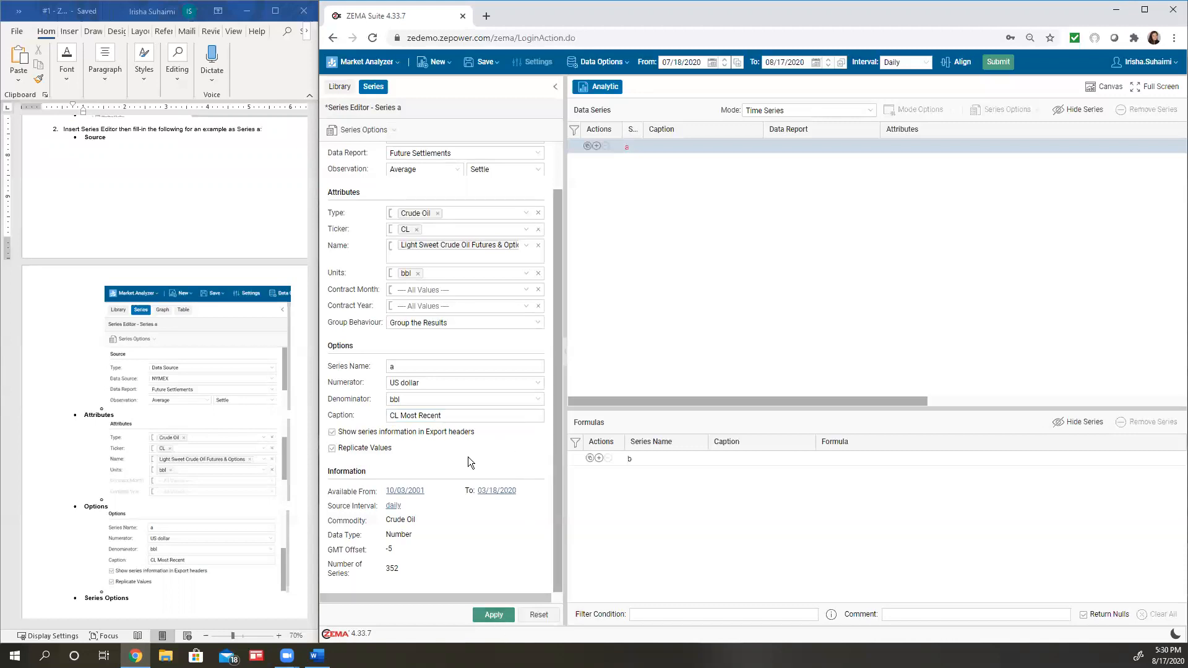
# Add a Forward Analysis to Series a with Monthly contracts included, following the assignment document, and apply the series
pyautogui.click(375, 132)
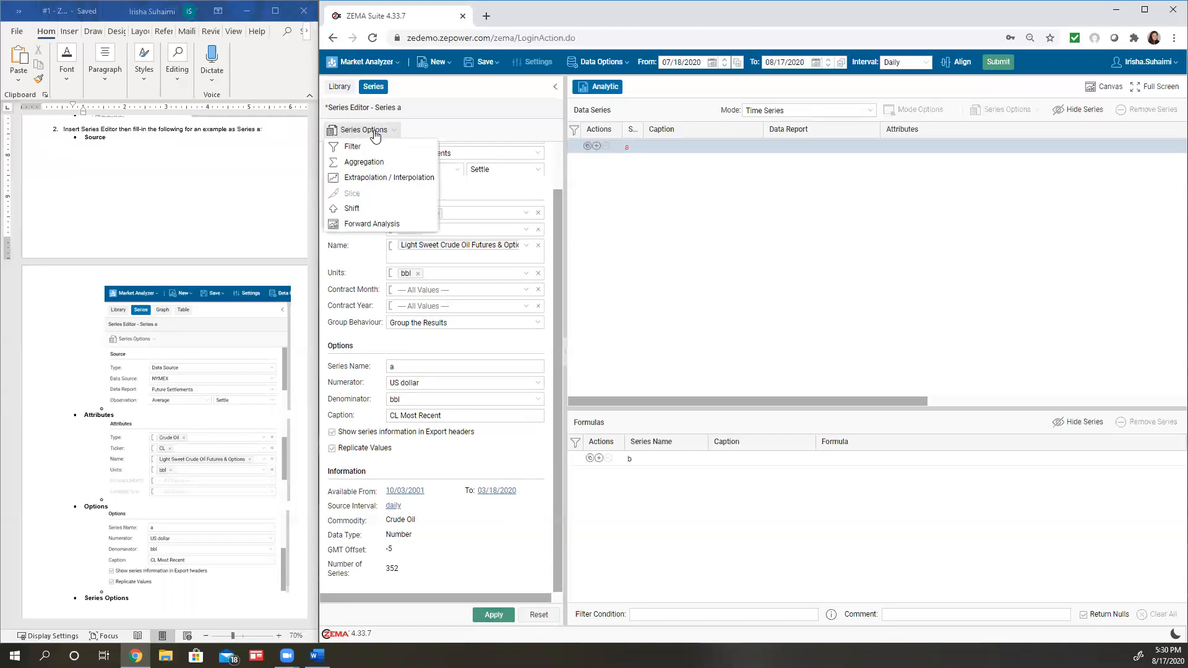
pyautogui.click(384, 227)
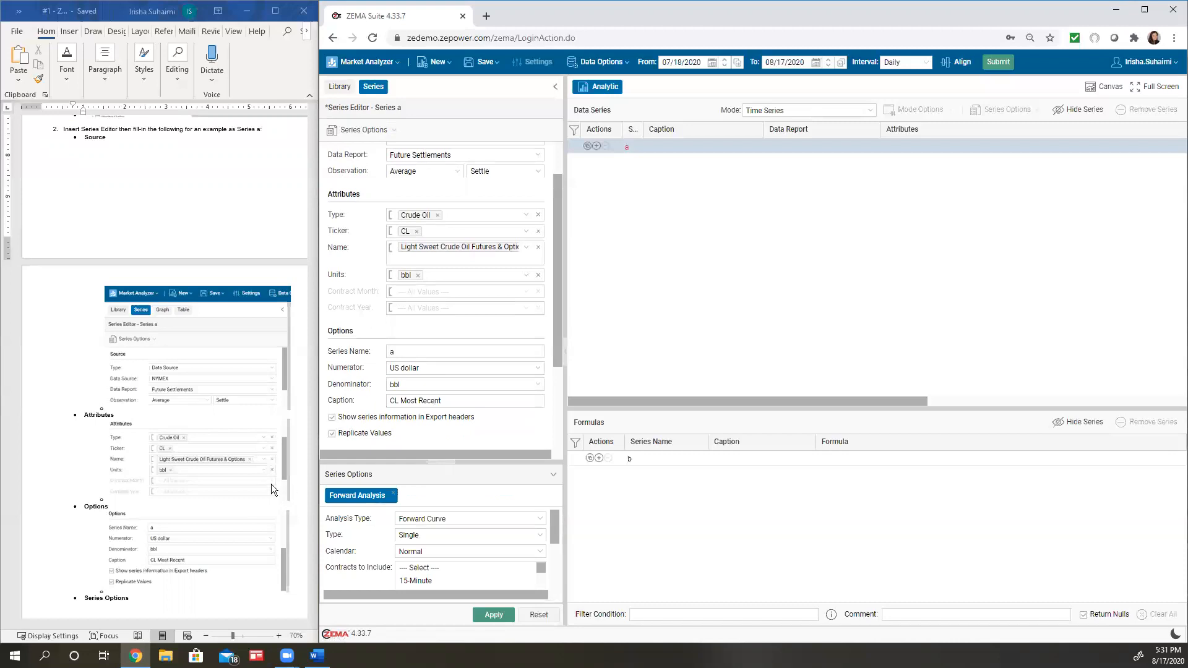
pyautogui.scroll(-5, 271, 483)
pyautogui.scroll(-2, 270, 480)
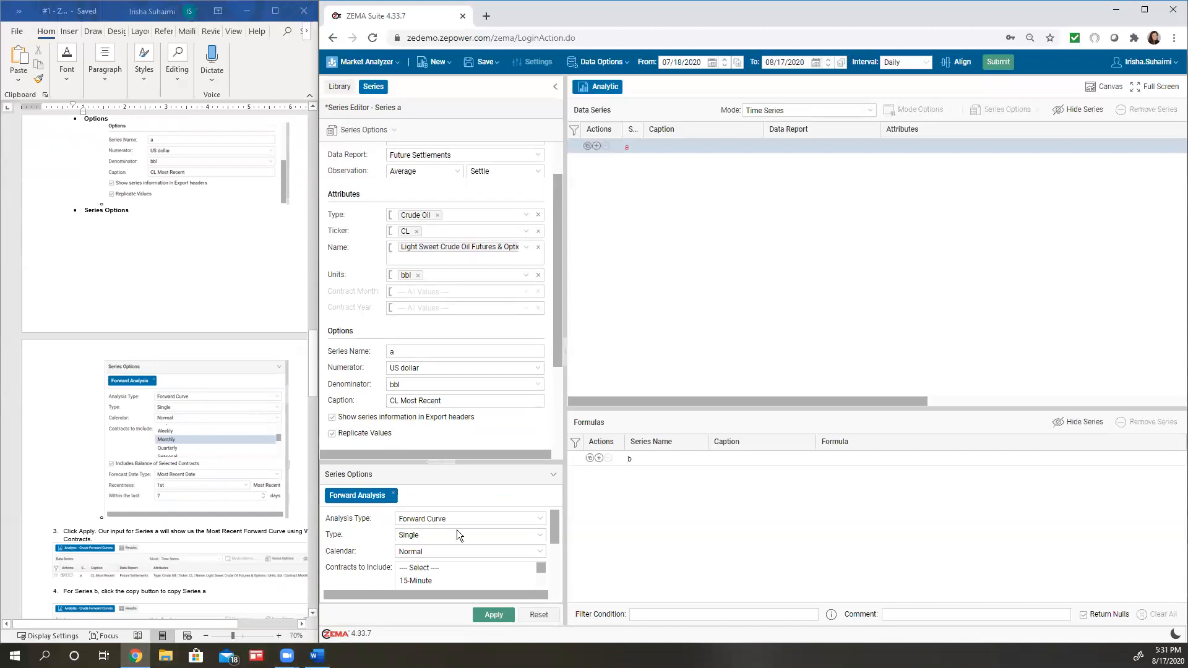
pyautogui.moveTo(532, 461); pyautogui.dragTo(525, 334)
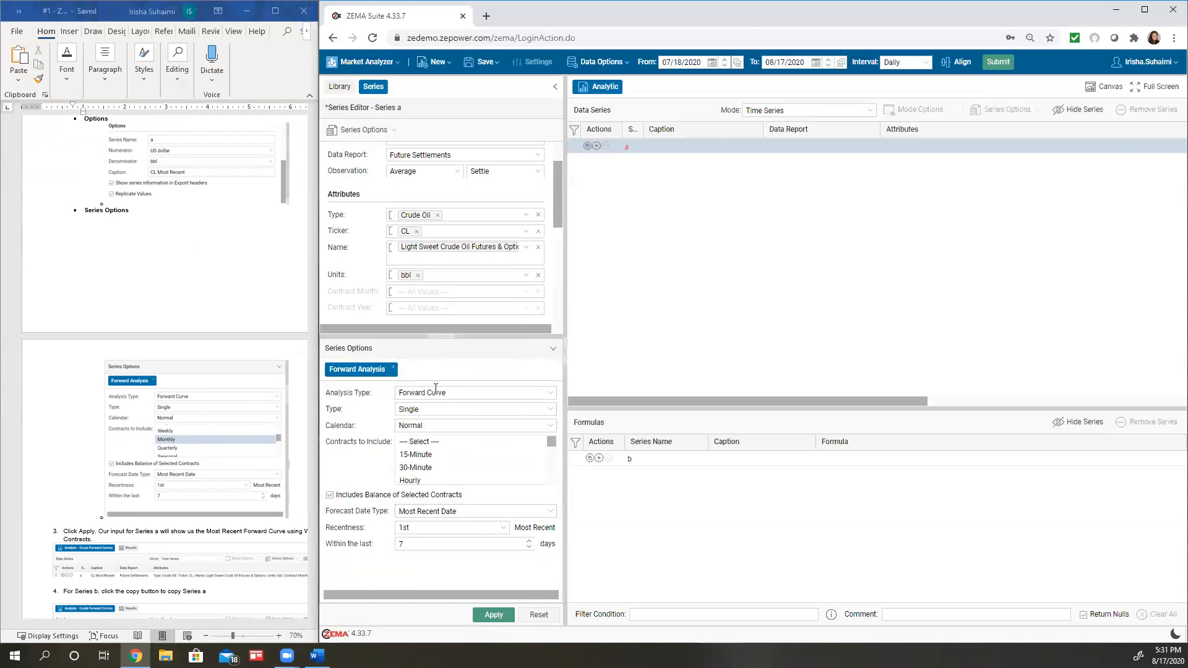
pyautogui.moveTo(552, 442); pyautogui.dragTo(553, 455)
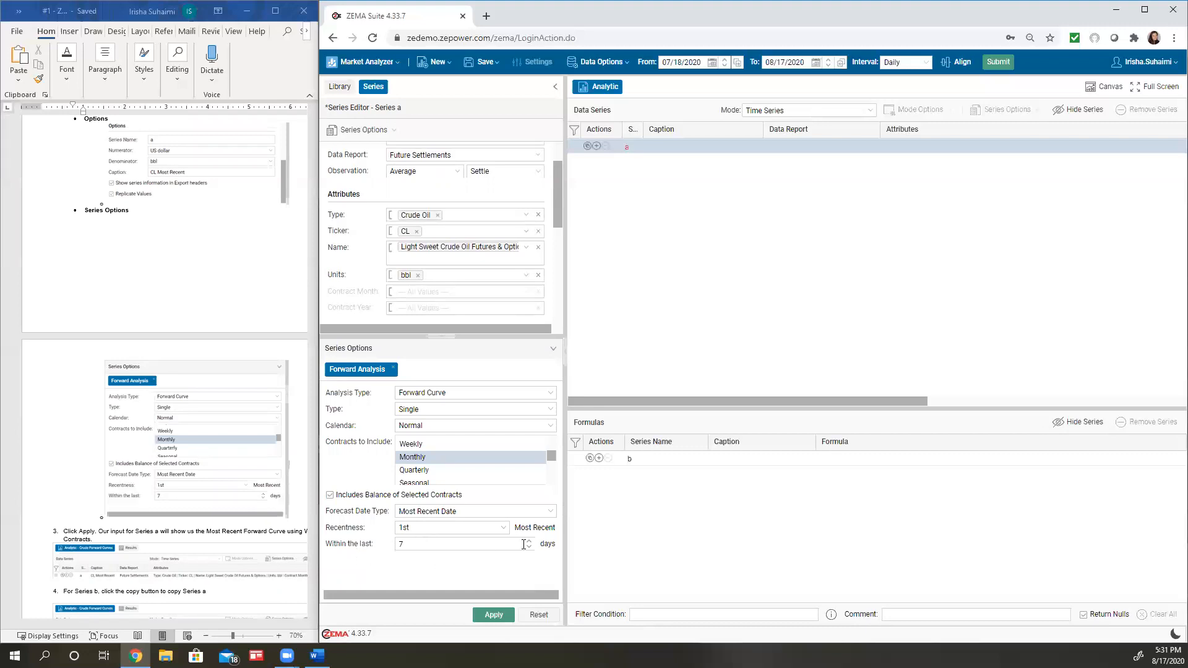
pyautogui.click(491, 616)
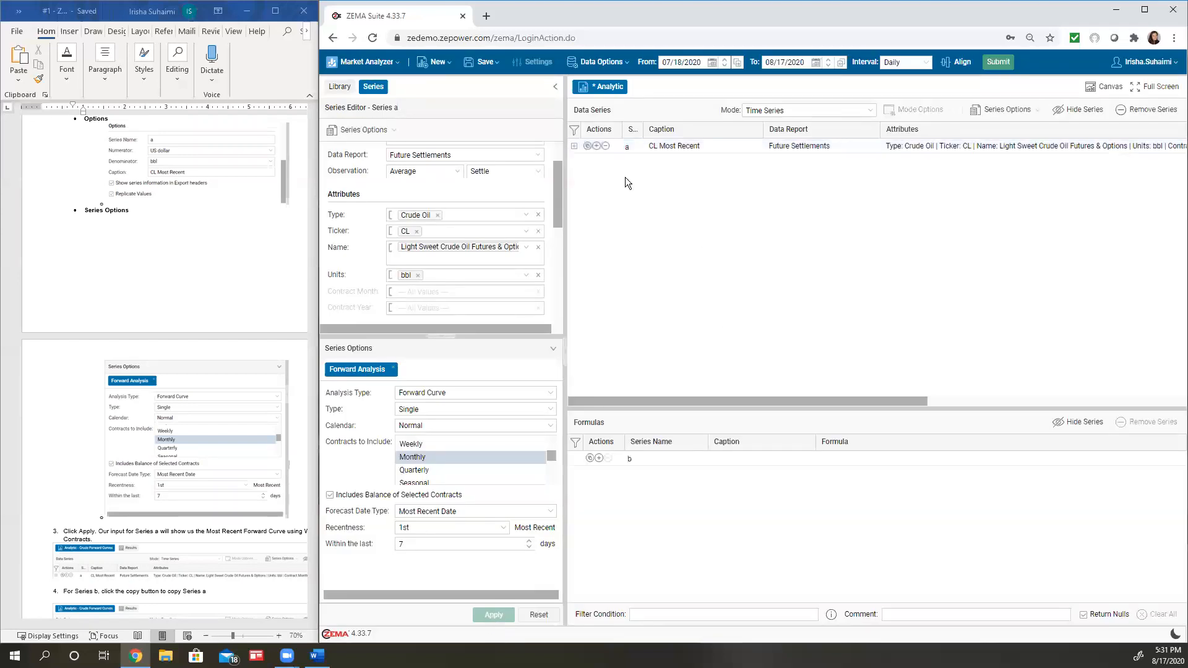
# Consult the assignment's Series b instructions and copy Series a as a second data series
pyautogui.moveTo(706, 400); pyautogui.dragTo(602, 383)
pyautogui.moveTo(556, 336); pyautogui.dragTo(551, 409)
pyautogui.click(303, 305)
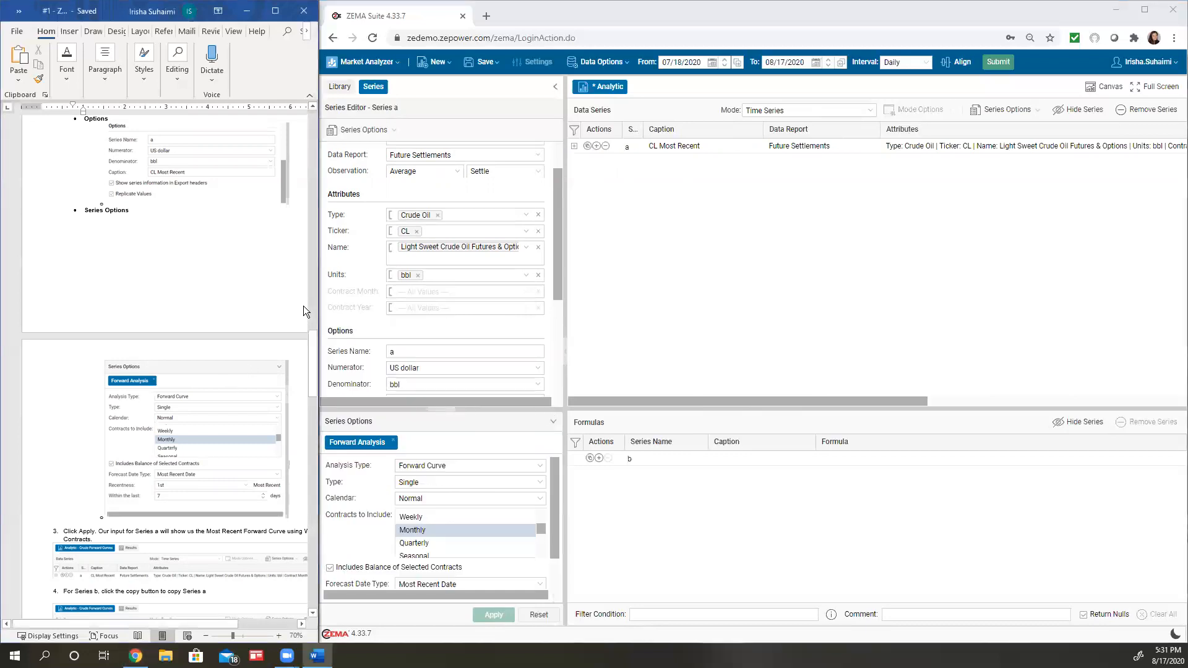
pyautogui.scroll(-5, 303, 305)
pyautogui.scroll(-3, 303, 305)
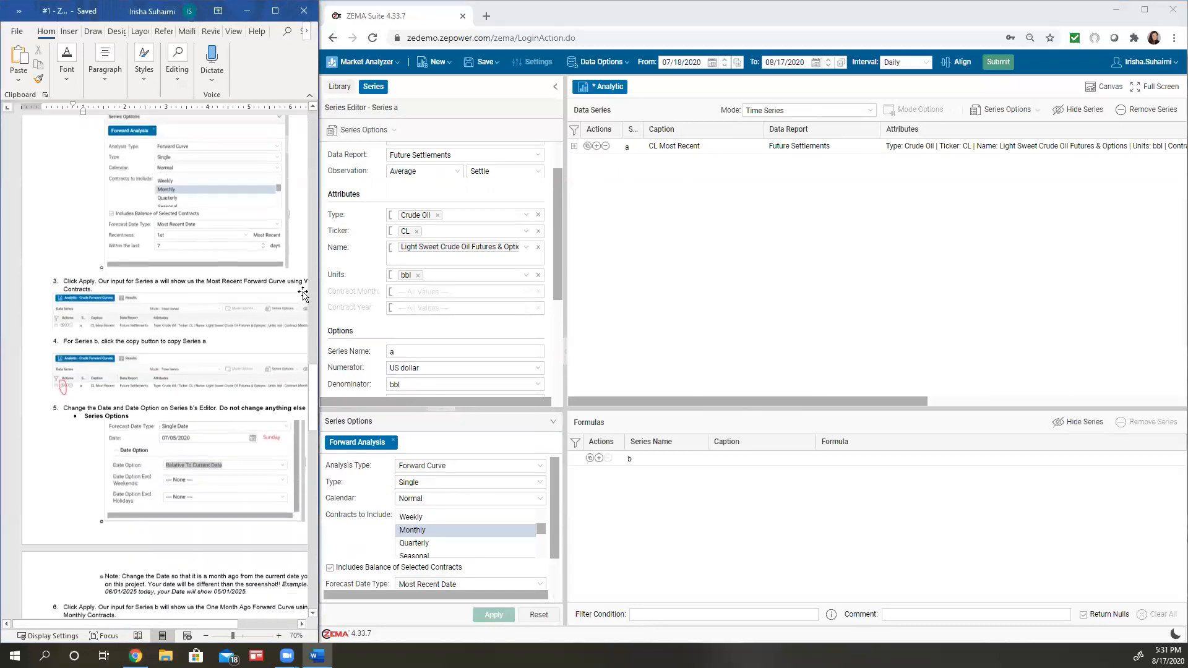
pyautogui.scroll(-1, 301, 289)
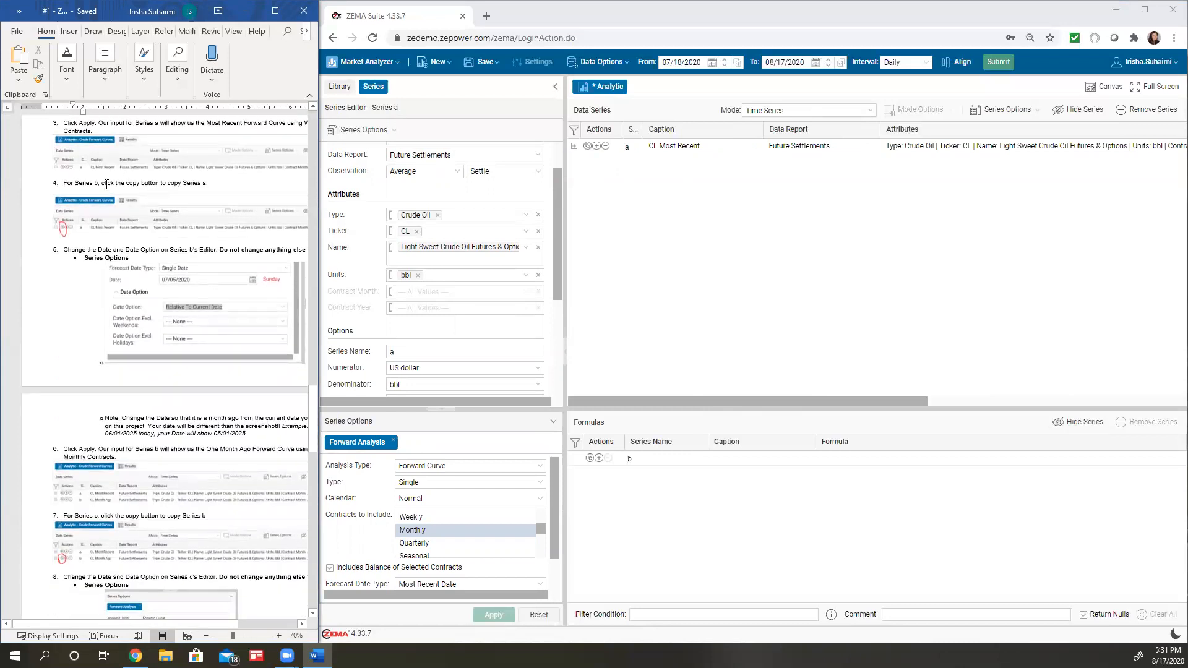
pyautogui.click(649, 180)
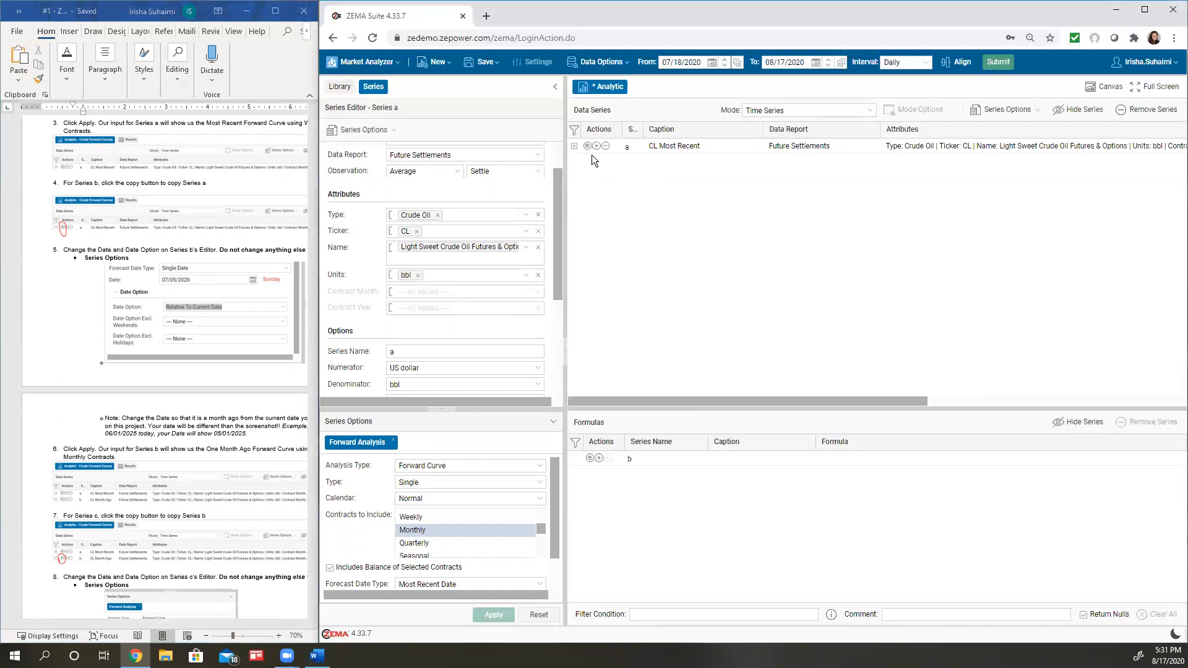
pyautogui.click(588, 146)
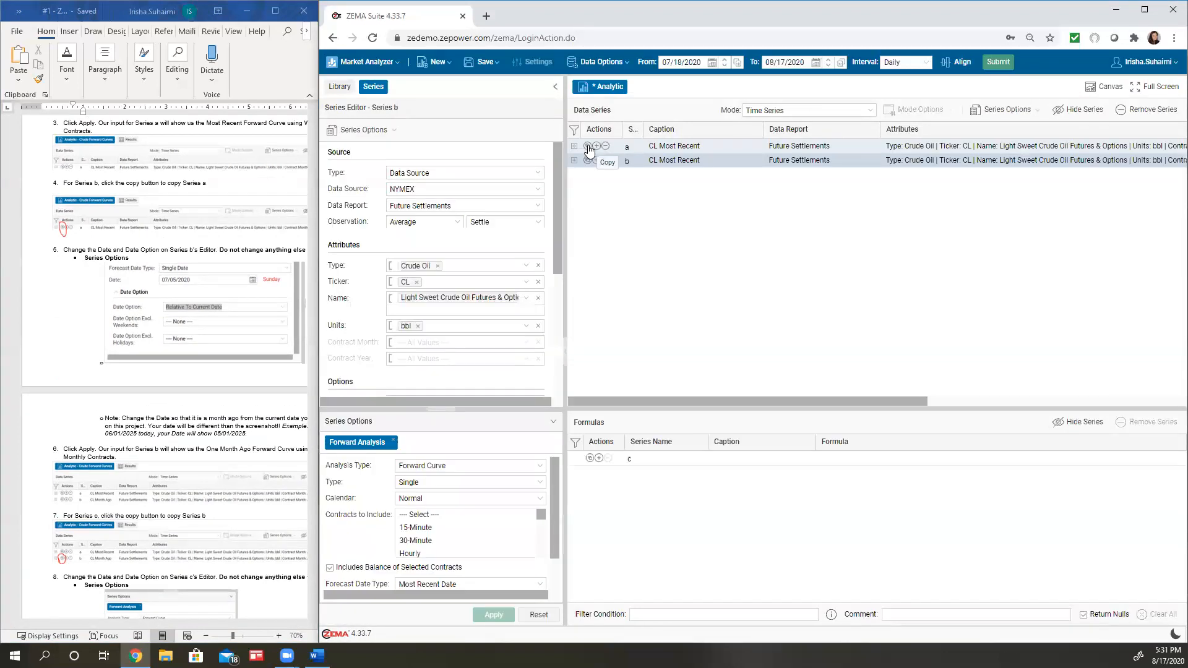
# Set Series b's forecast date type to Single Date in its Forward Analysis and expand the date options
pyautogui.moveTo(539, 409); pyautogui.dragTo(524, 509)
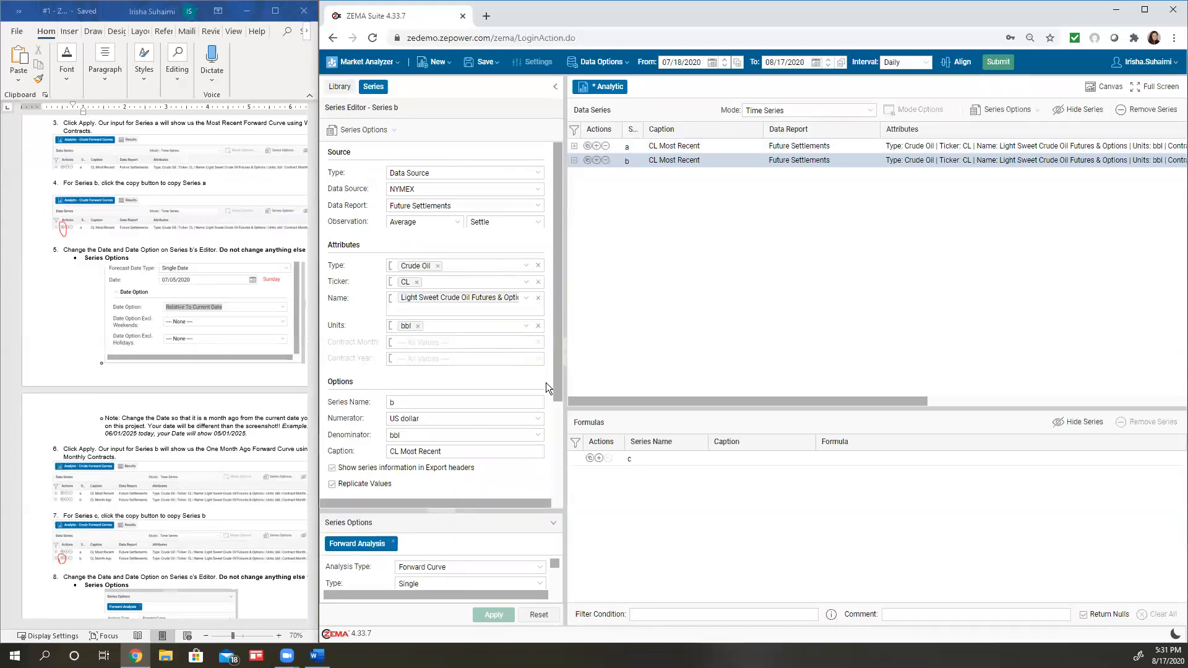
pyautogui.scroll(-3, 546, 382)
pyautogui.moveTo(522, 508); pyautogui.dragTo(523, 272)
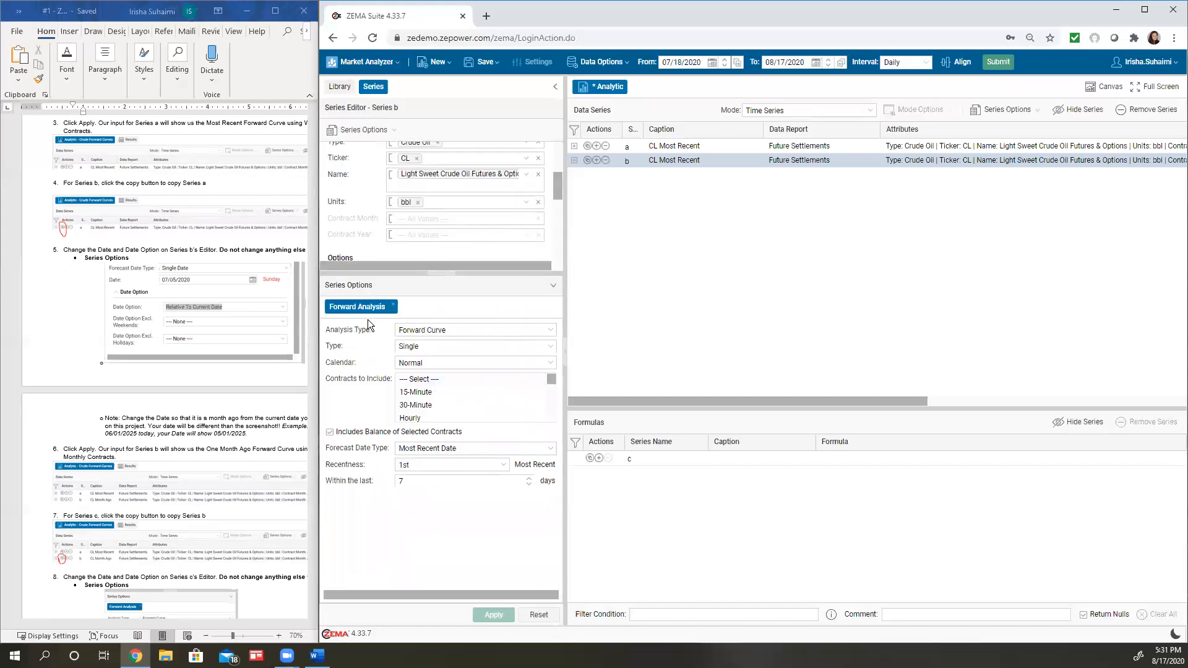
pyautogui.scroll(-3, 42, 308)
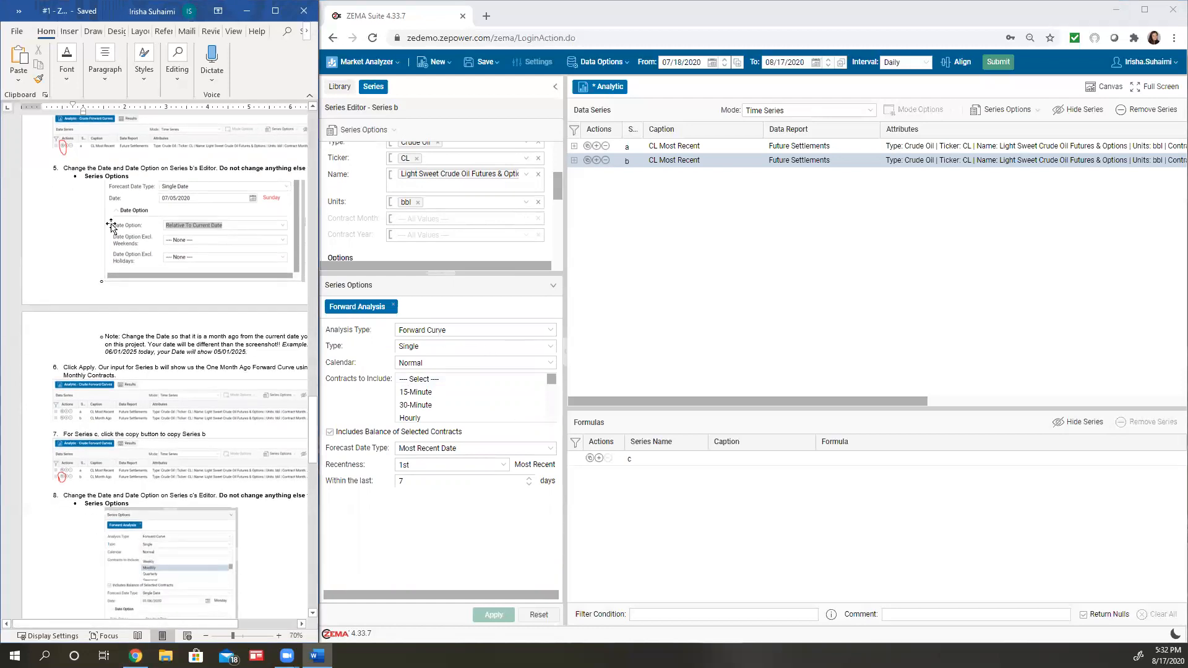
pyautogui.click(545, 448)
pyautogui.click(544, 447)
pyautogui.click(519, 463)
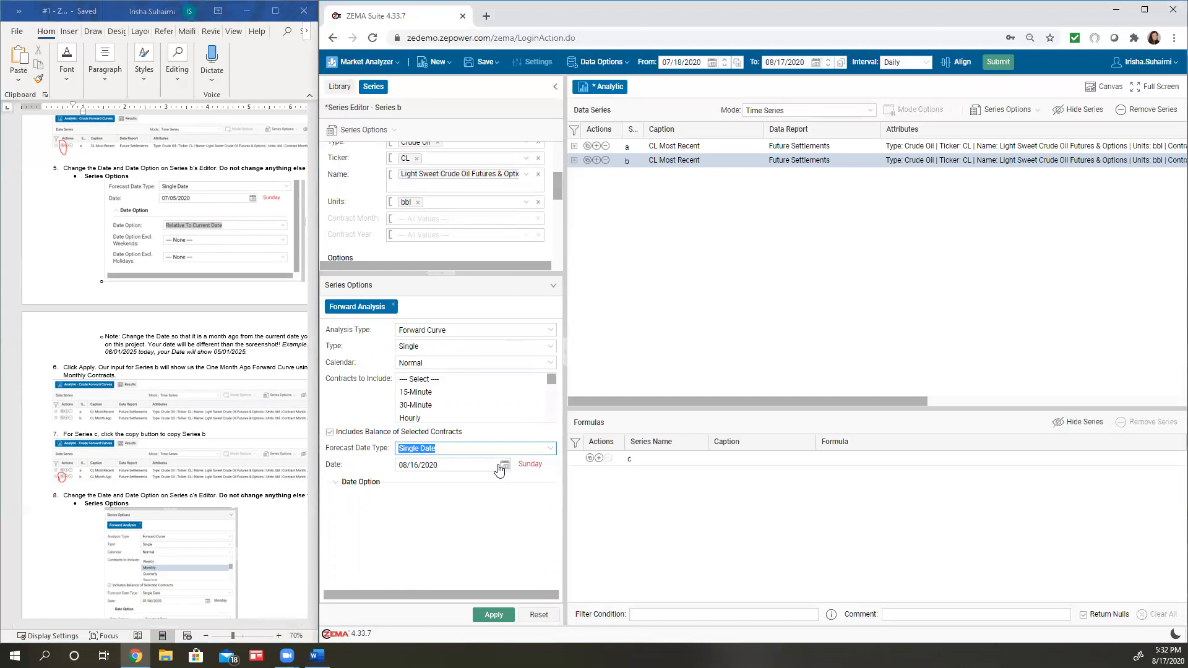
pyautogui.click(335, 486)
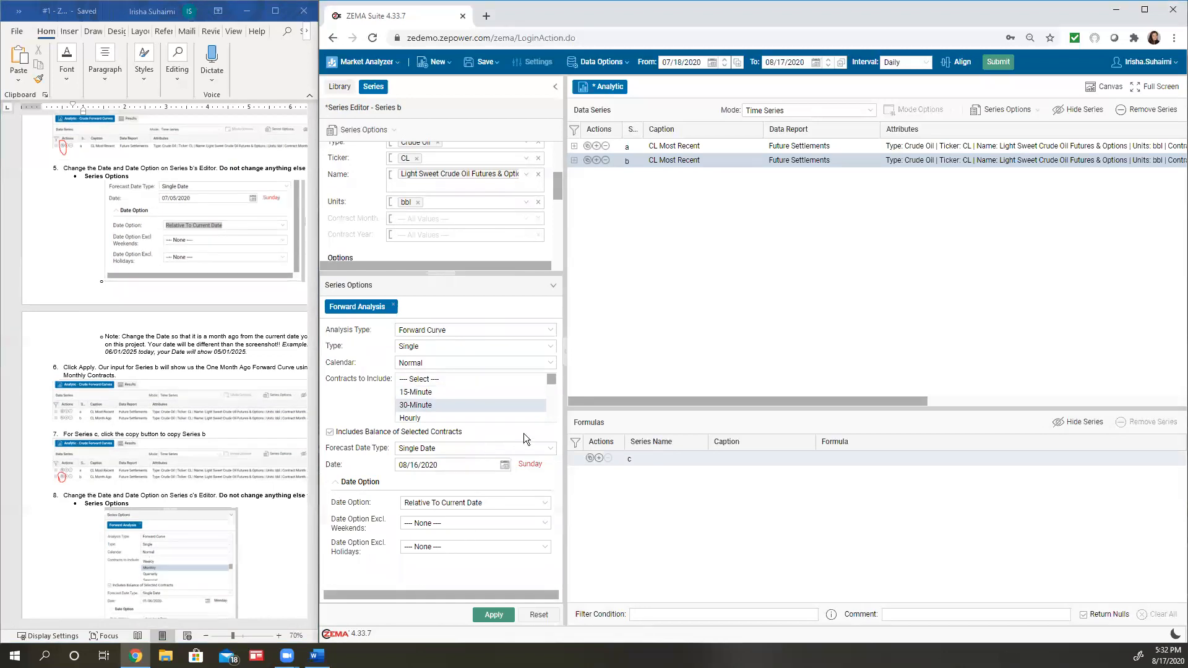
# Set Series b's forecast date to 07/17/2020 and apply the series
pyautogui.click(505, 466)
pyautogui.click(405, 484)
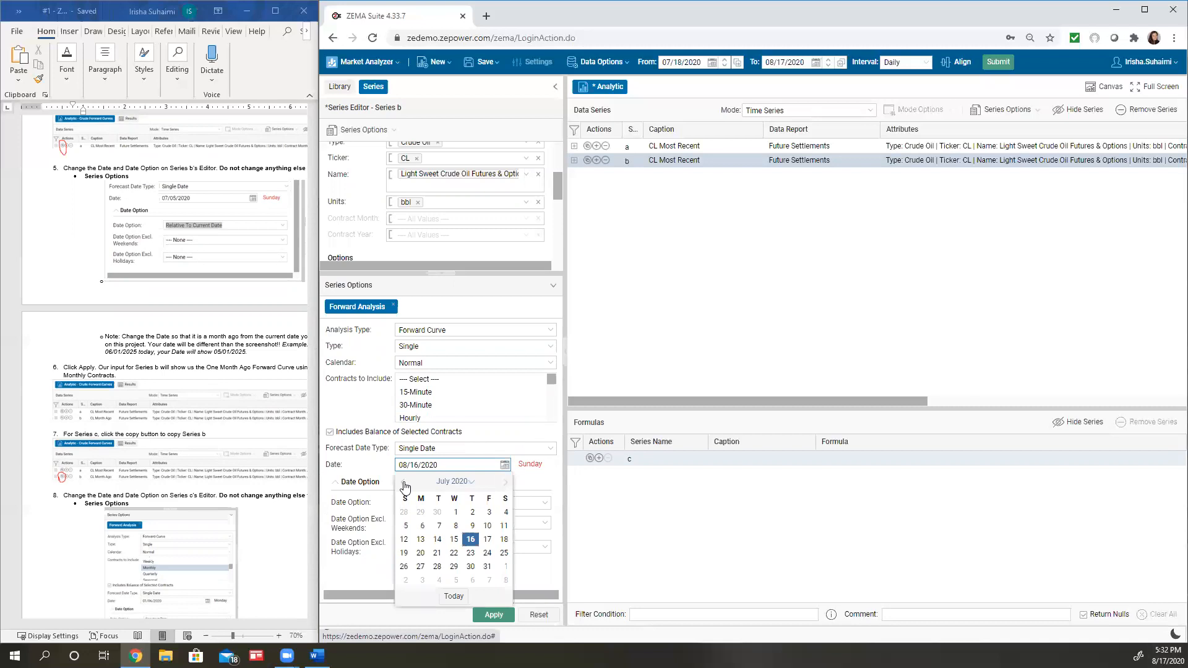
pyautogui.click(488, 540)
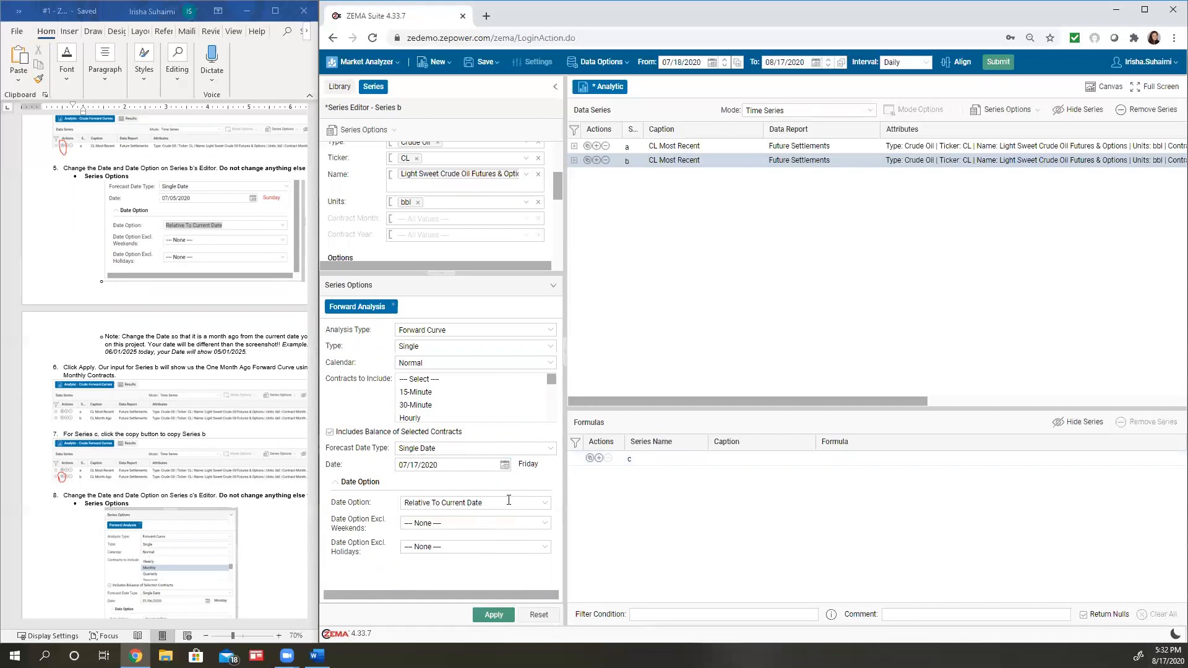
pyautogui.click(505, 464)
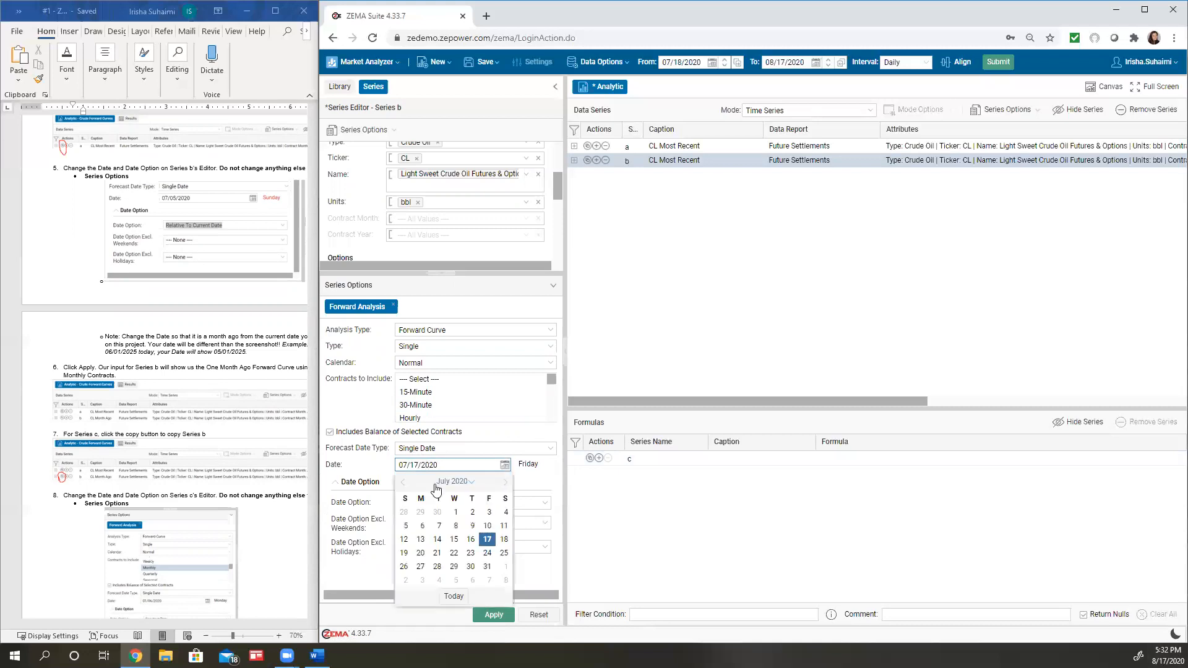
pyautogui.click(533, 480)
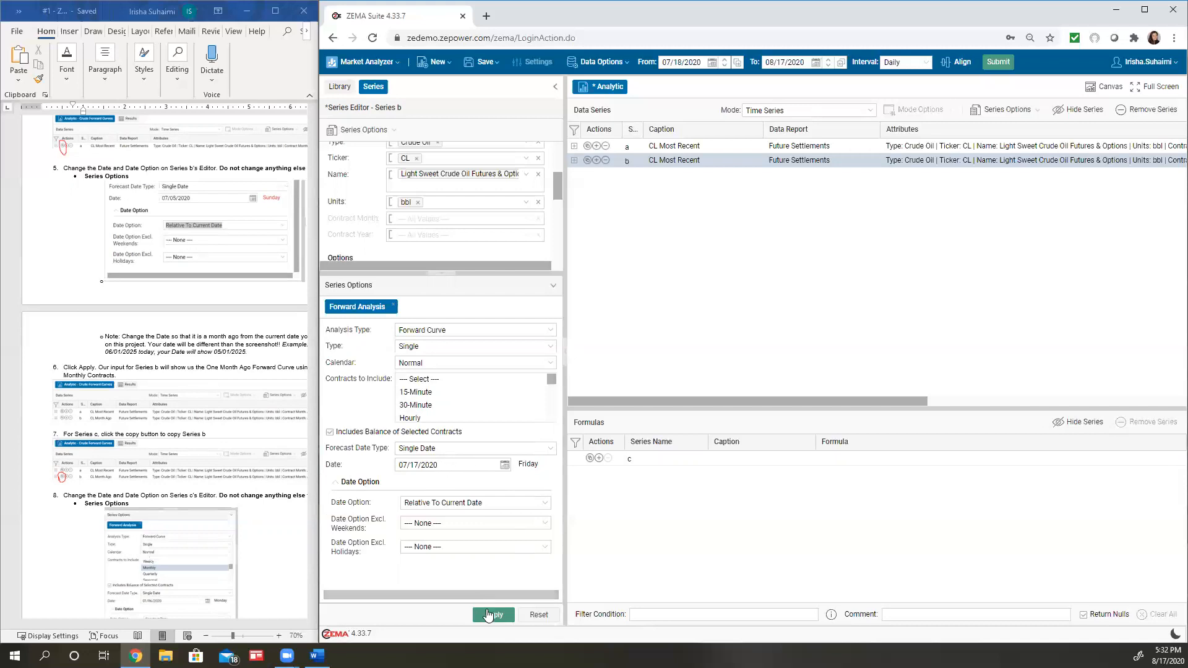
pyautogui.click(493, 615)
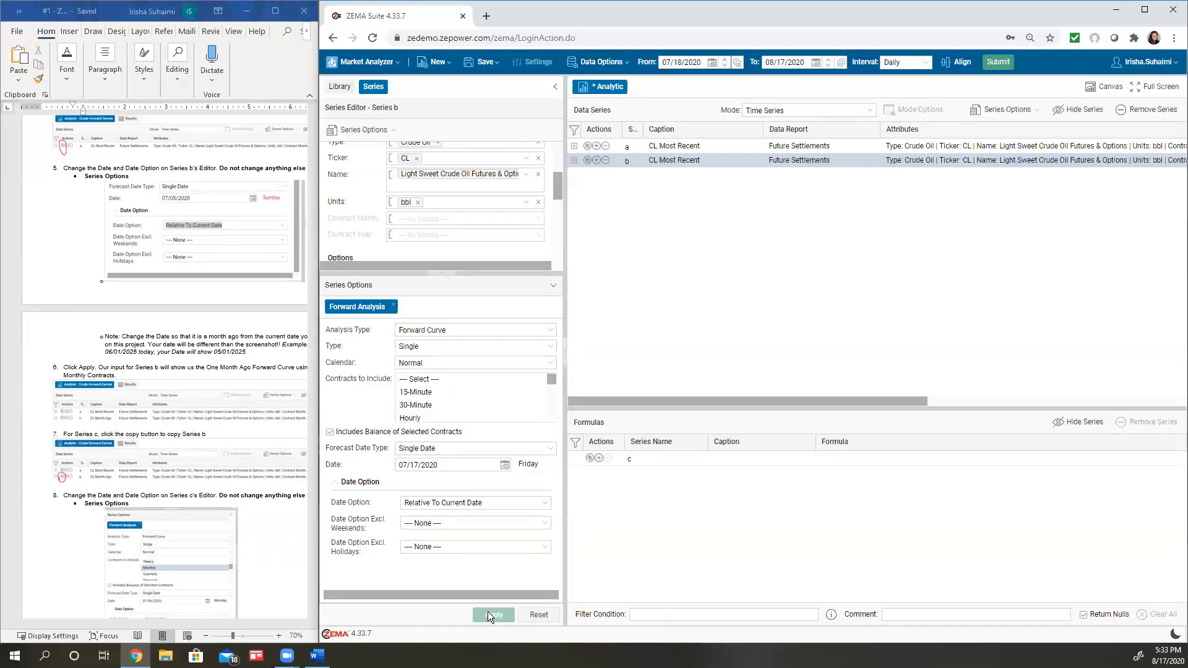
# Change Series b's caption to "CL Month Ago" in the Data Series list
pyautogui.click(691, 159)
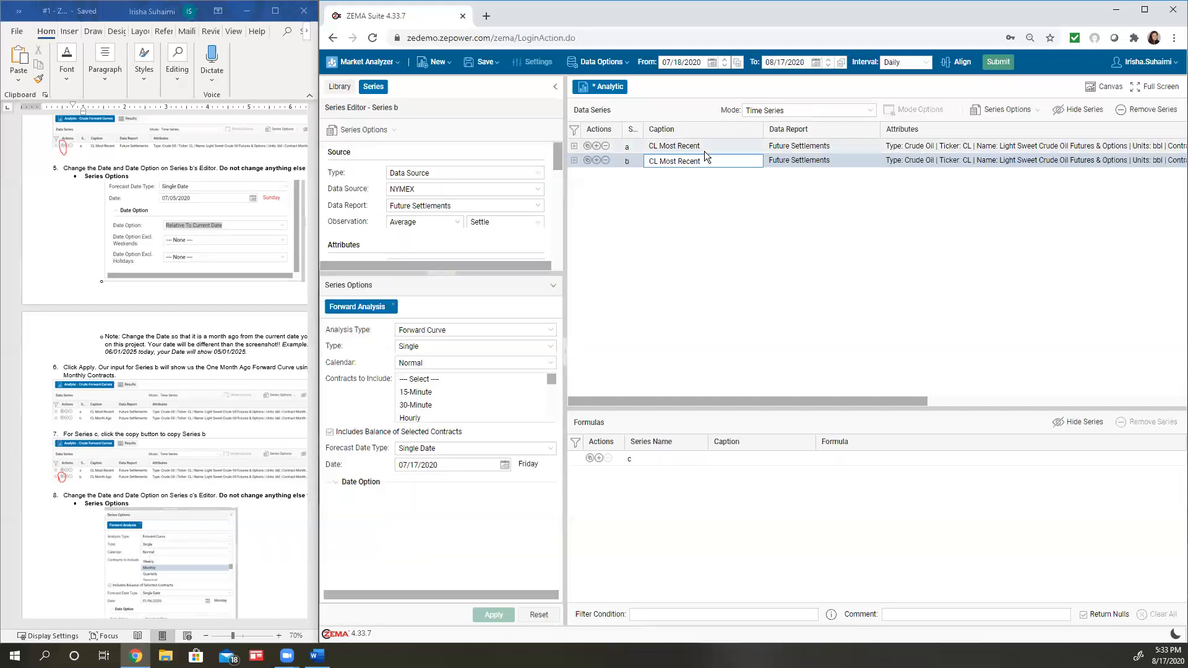
pyautogui.tripleClick(685, 164)
pyautogui.write('CL Month Ag')
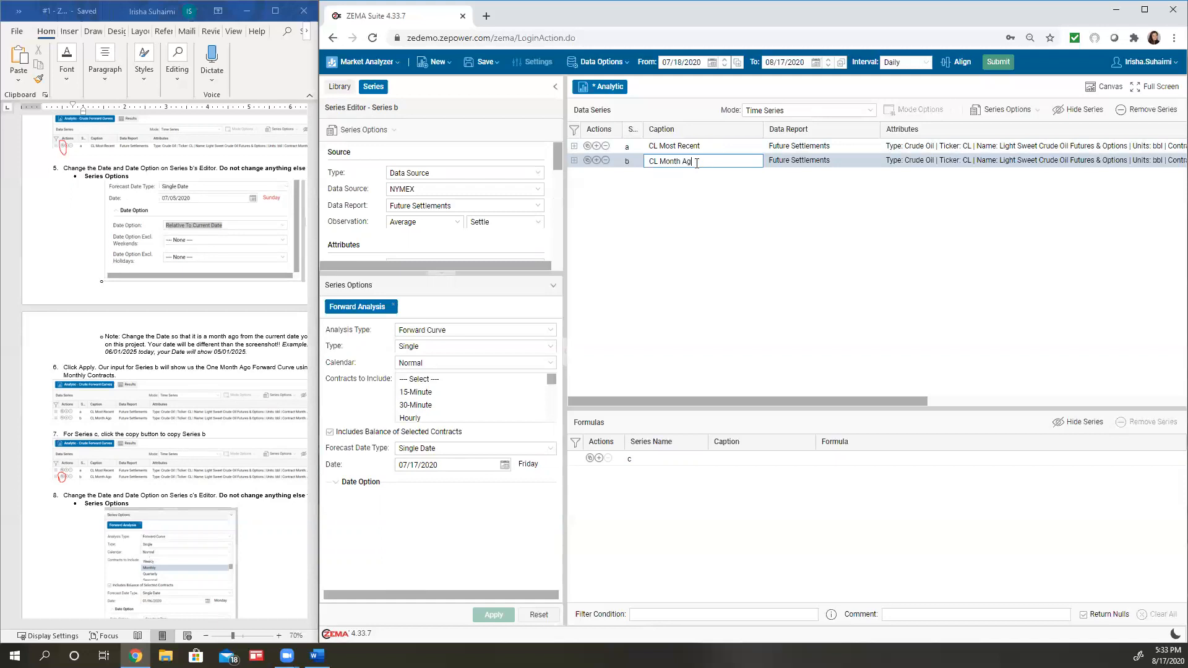
pyautogui.write('o')
pyautogui.click(729, 235)
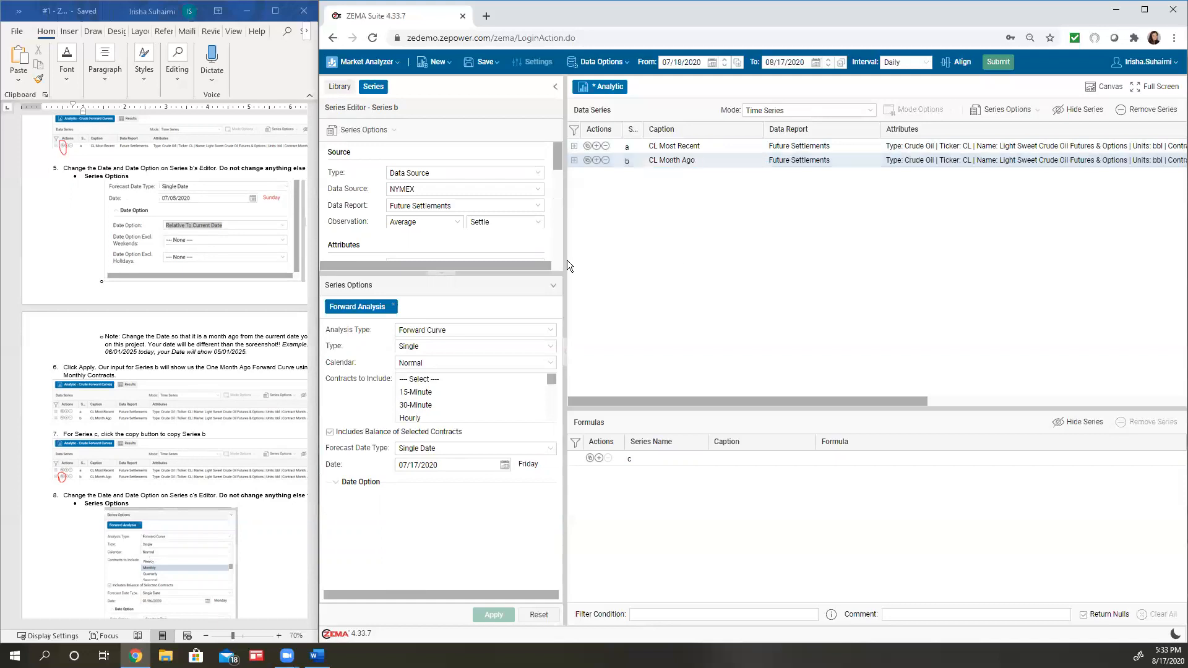
# Consult the assignment document's Series c instructions and copy Series b as a third data series
pyautogui.click(553, 285)
pyautogui.moveTo(748, 399); pyautogui.dragTo(629, 397)
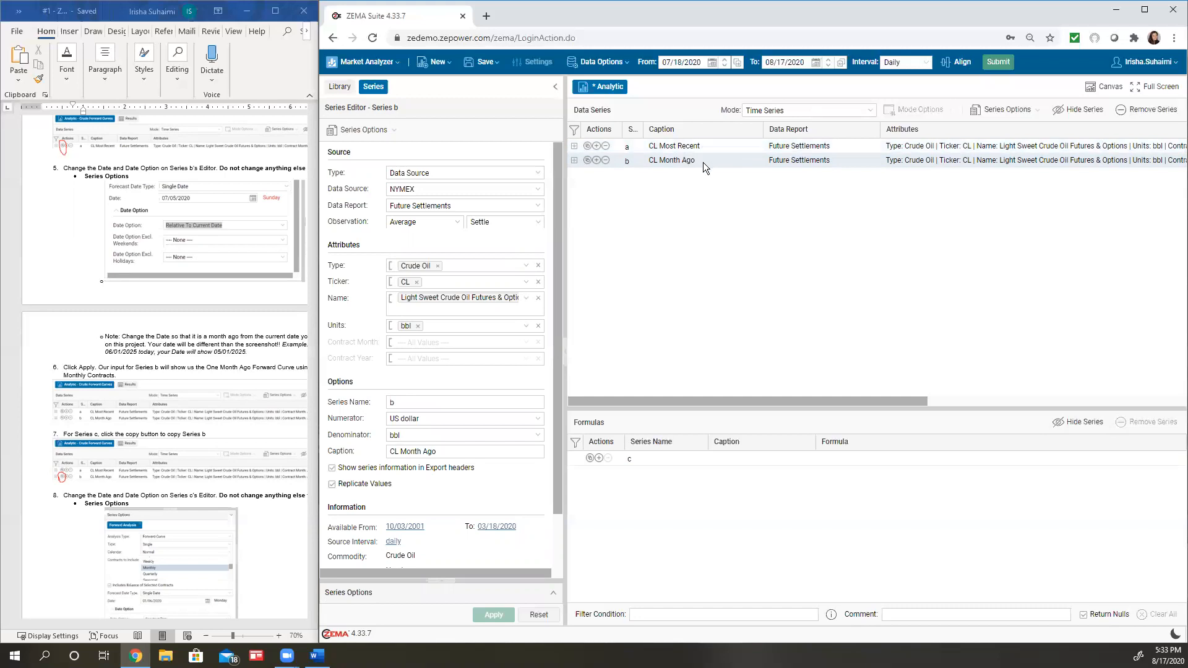
pyautogui.click(252, 521)
pyautogui.scroll(-3, 253, 521)
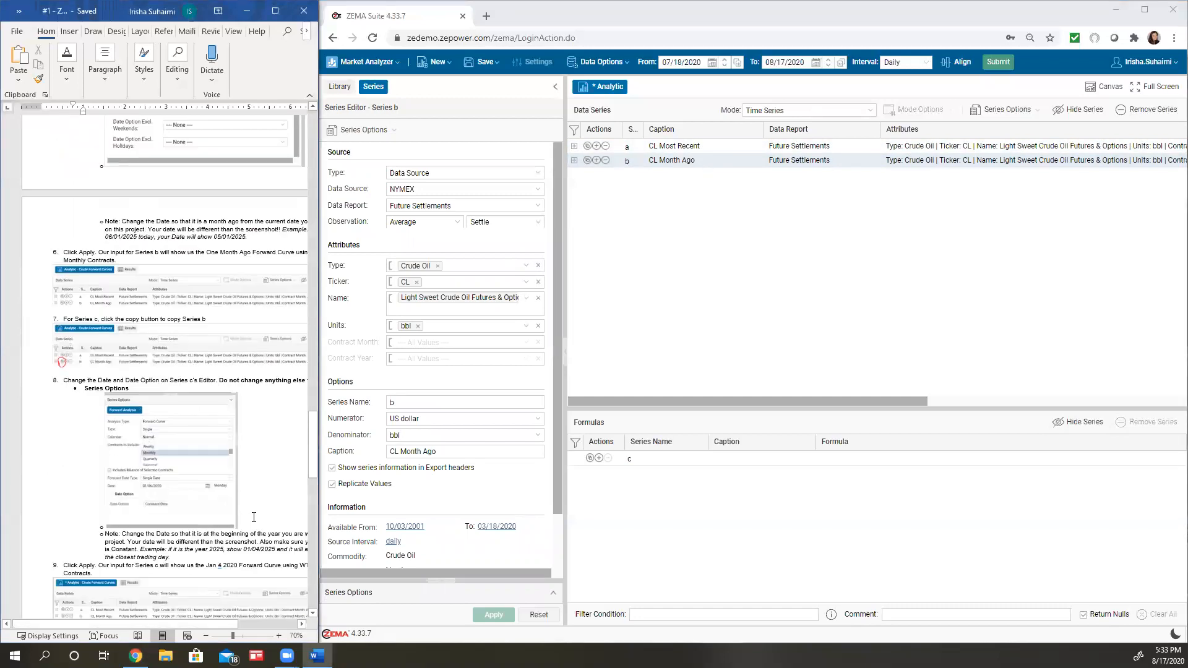
pyautogui.scroll(-5, 253, 517)
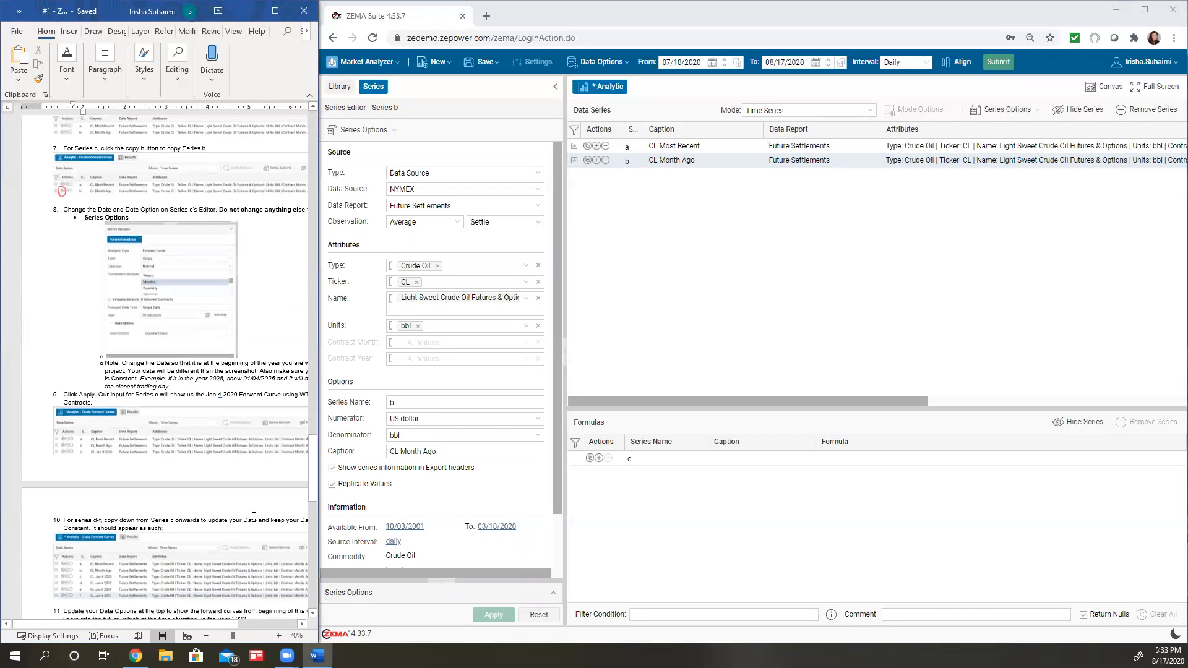
pyautogui.scroll(-1, 252, 518)
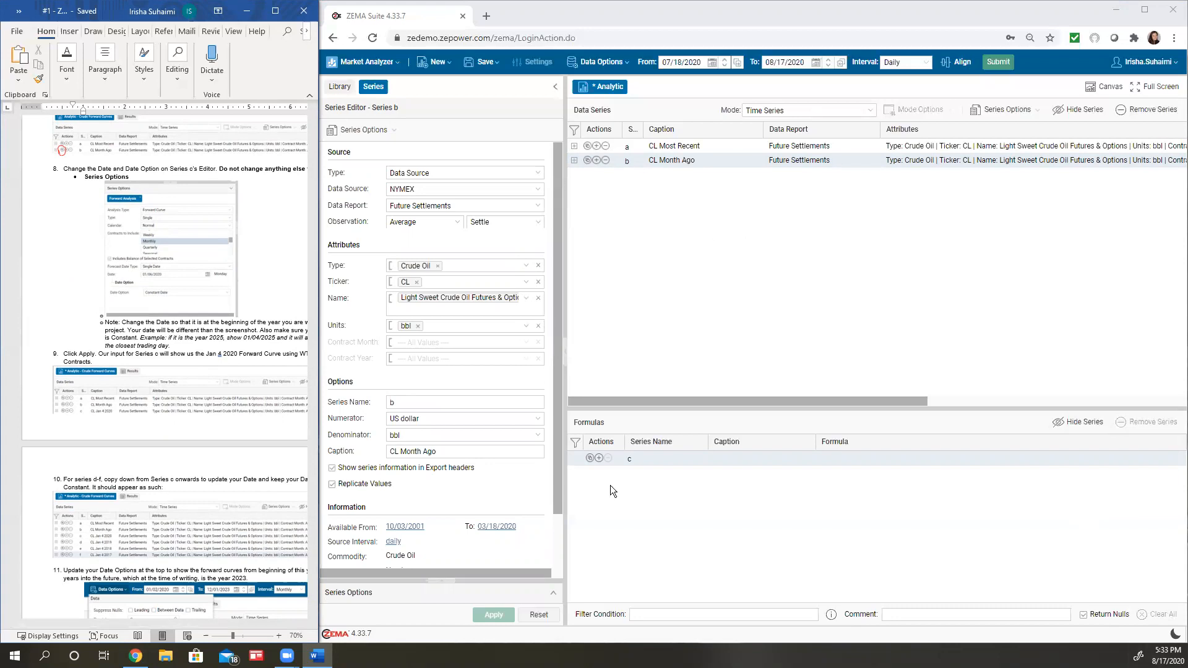
pyautogui.scroll(-4, 69, 289)
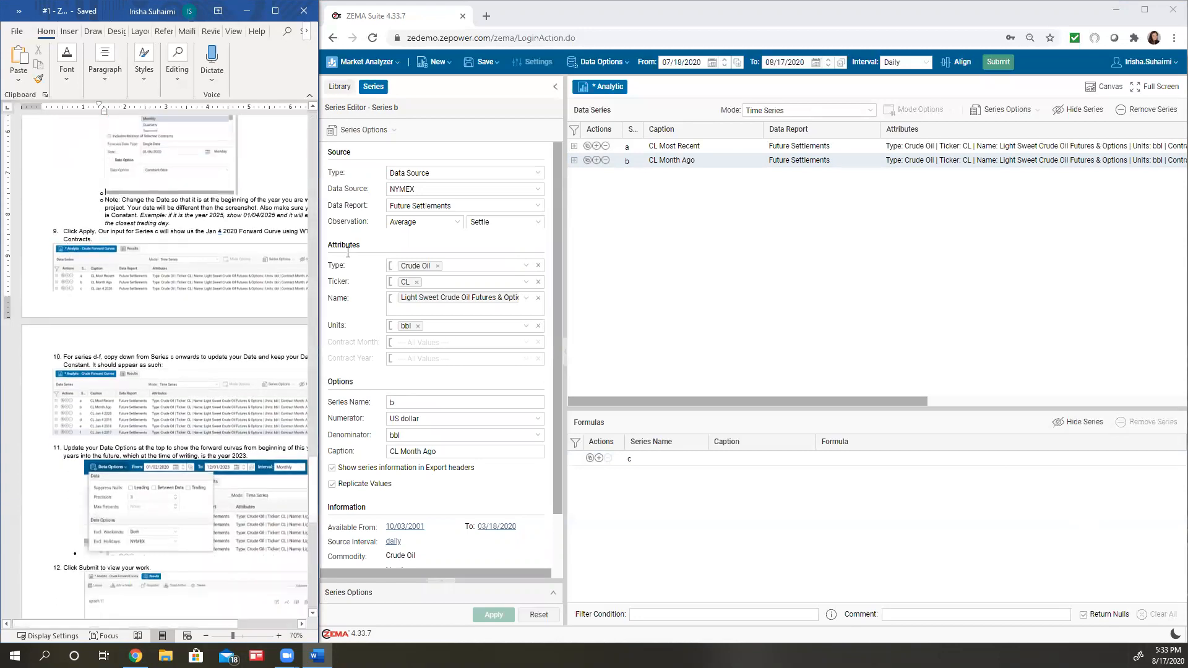
pyautogui.click(704, 239)
pyautogui.click(587, 161)
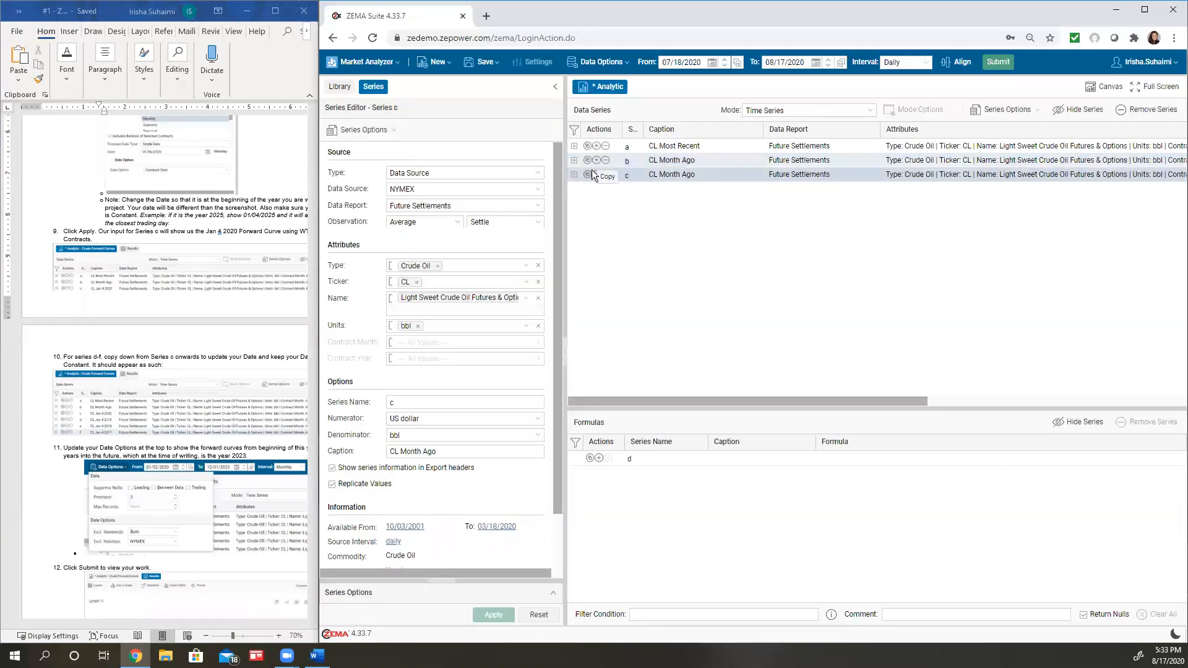
# Check the assignment's Series c example and set Series c's caption to "CL Jan 4 2020"
pyautogui.click(553, 595)
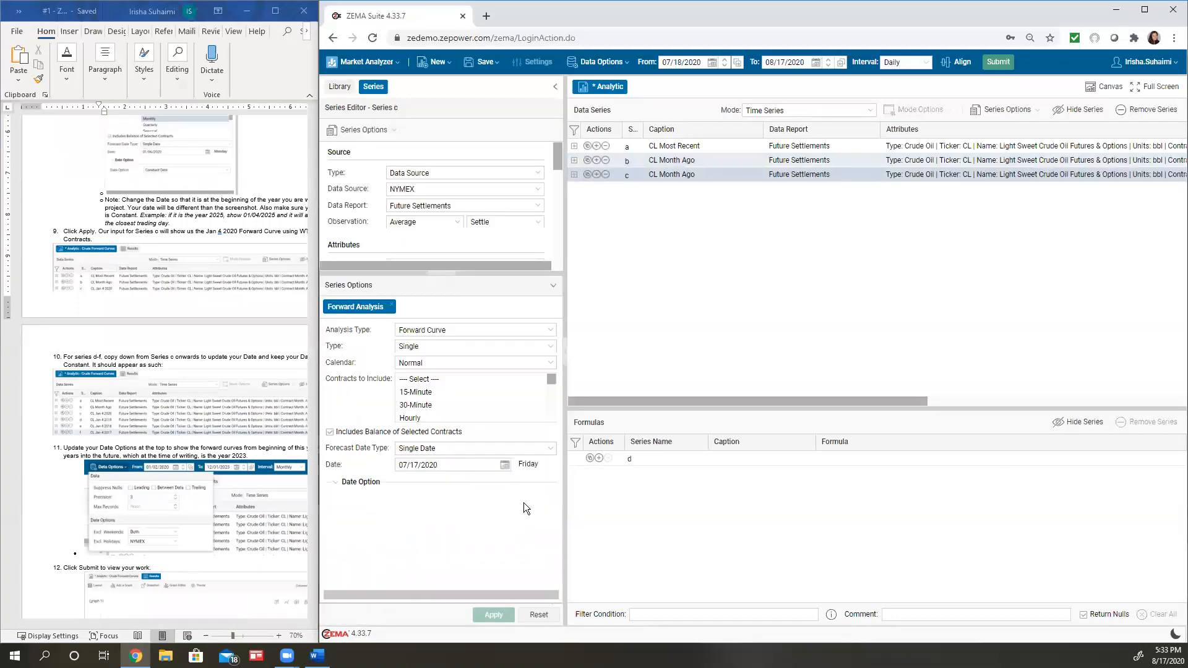
pyautogui.scroll(4, 109, 322)
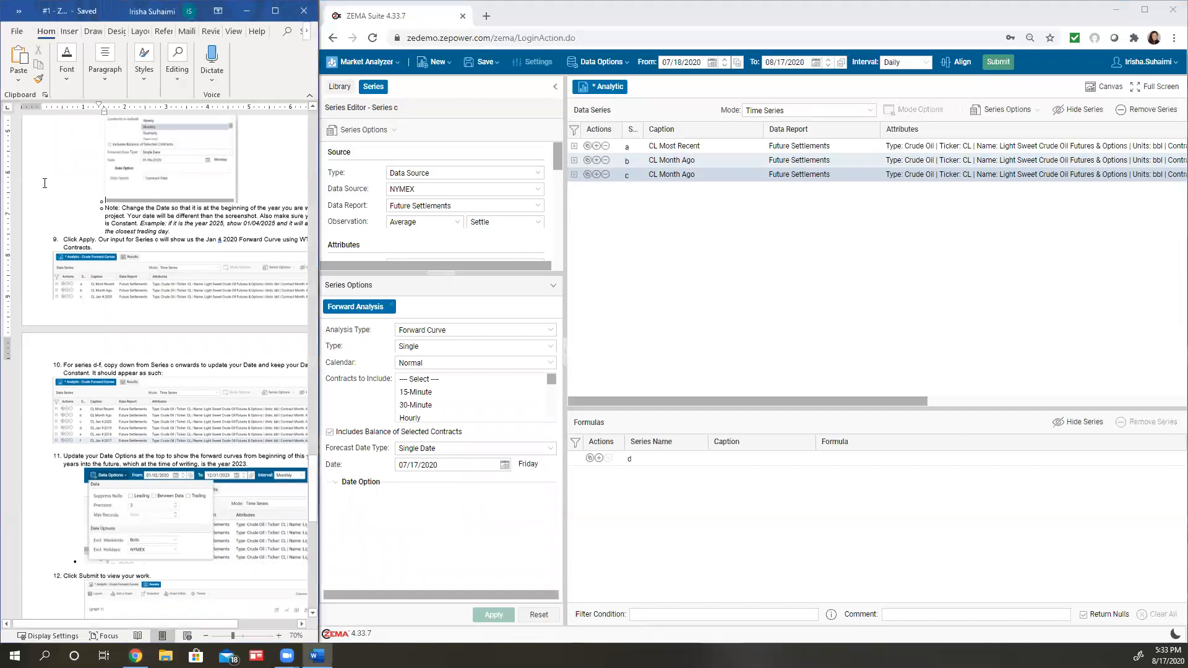
pyautogui.scroll(-2, 69, 291)
pyautogui.scroll(-5, 69, 291)
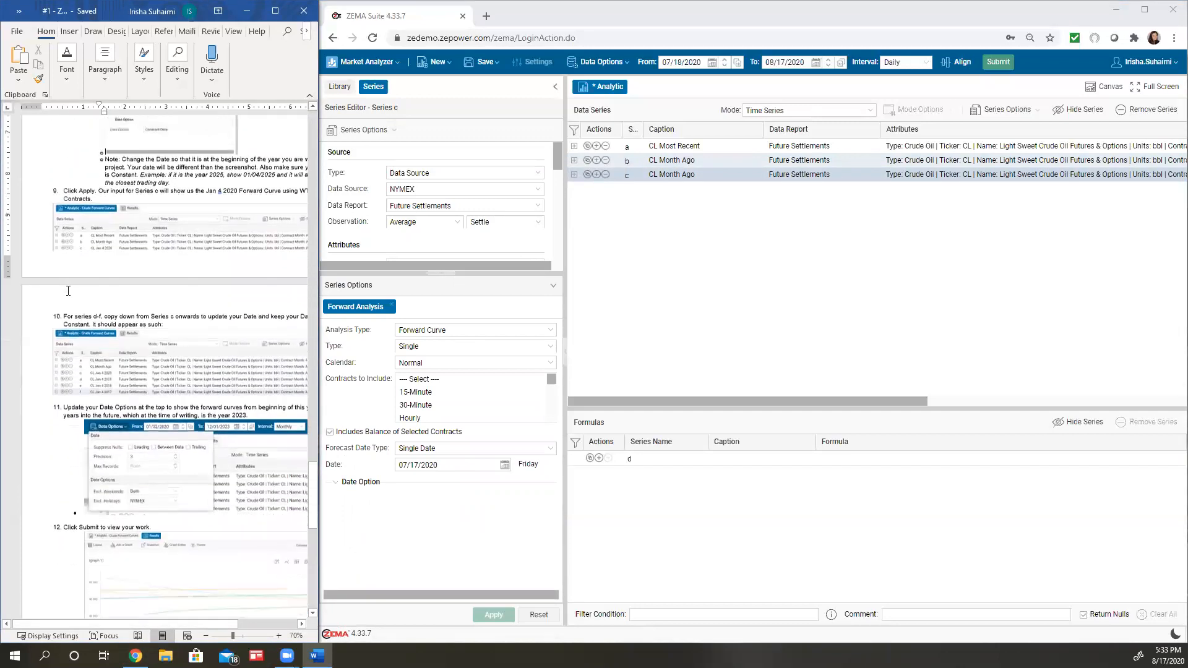
pyautogui.scroll(1, 68, 296)
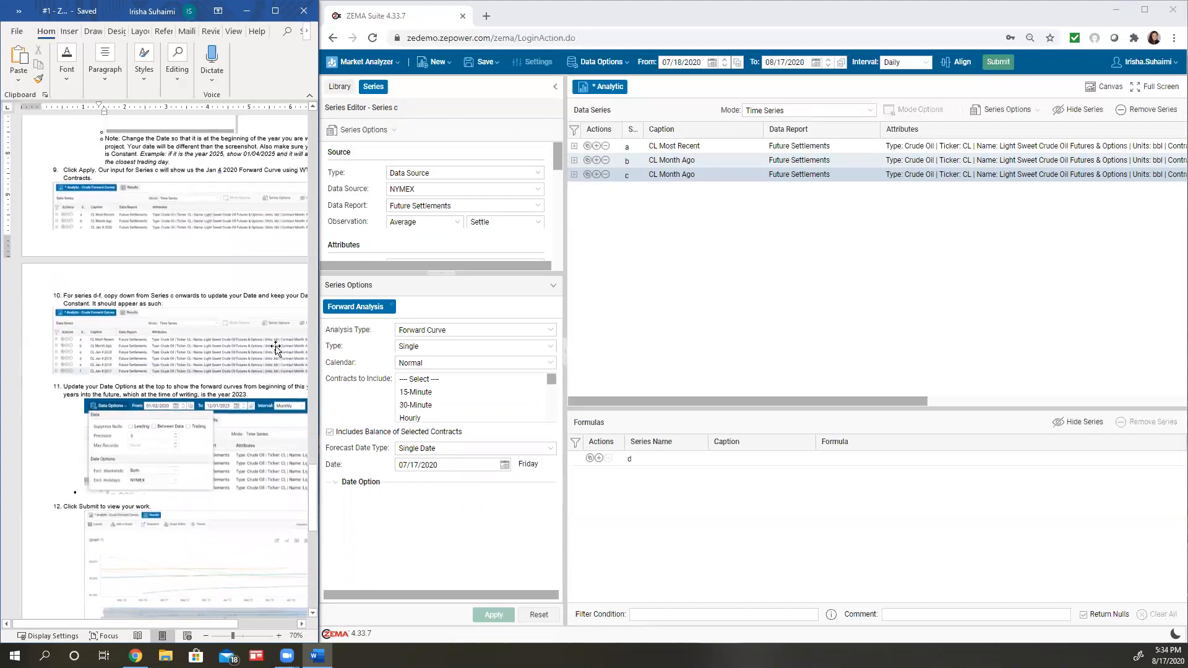
pyautogui.scroll(1, 105, 304)
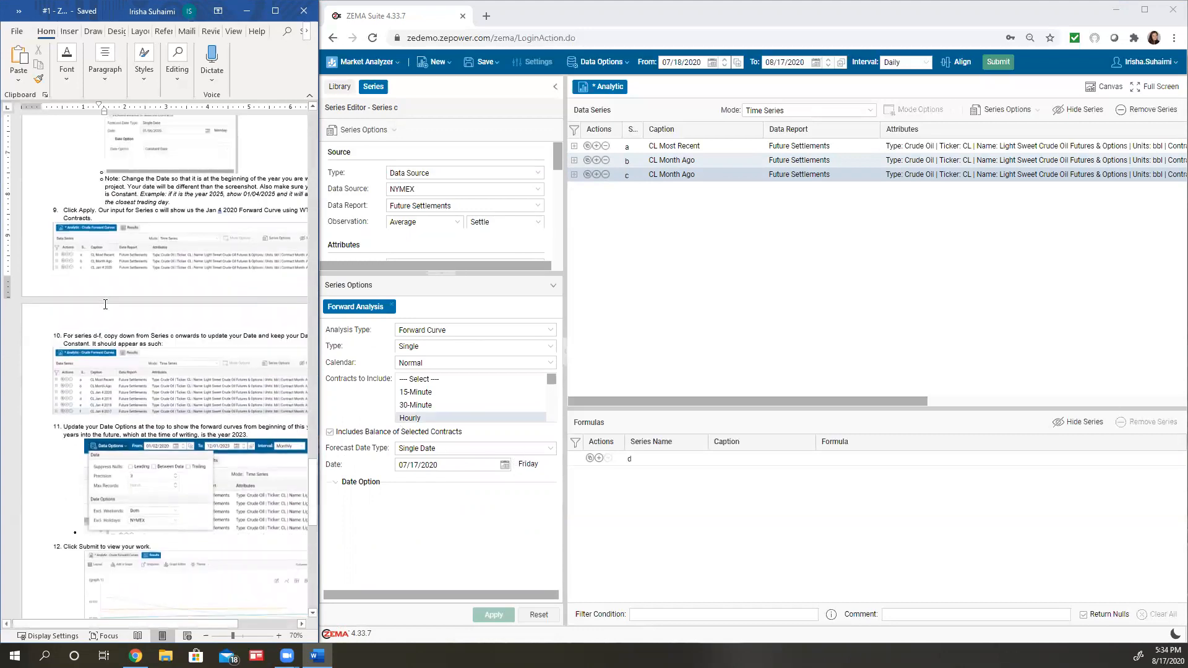
pyautogui.click(689, 174)
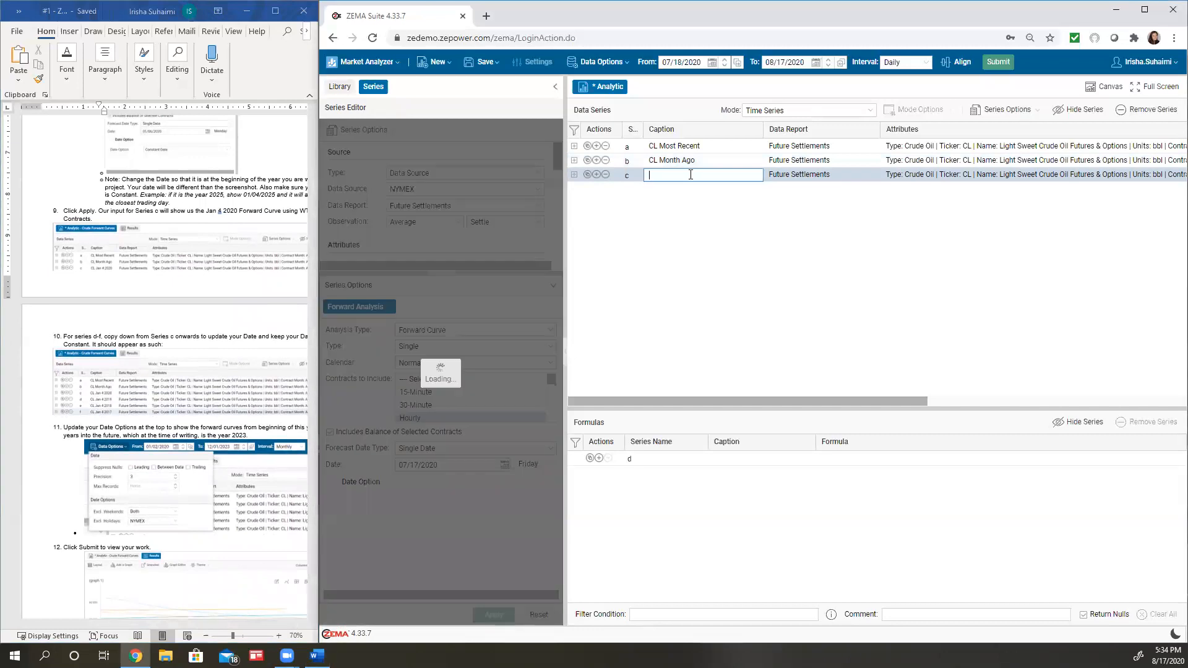
pyautogui.write('CL J')
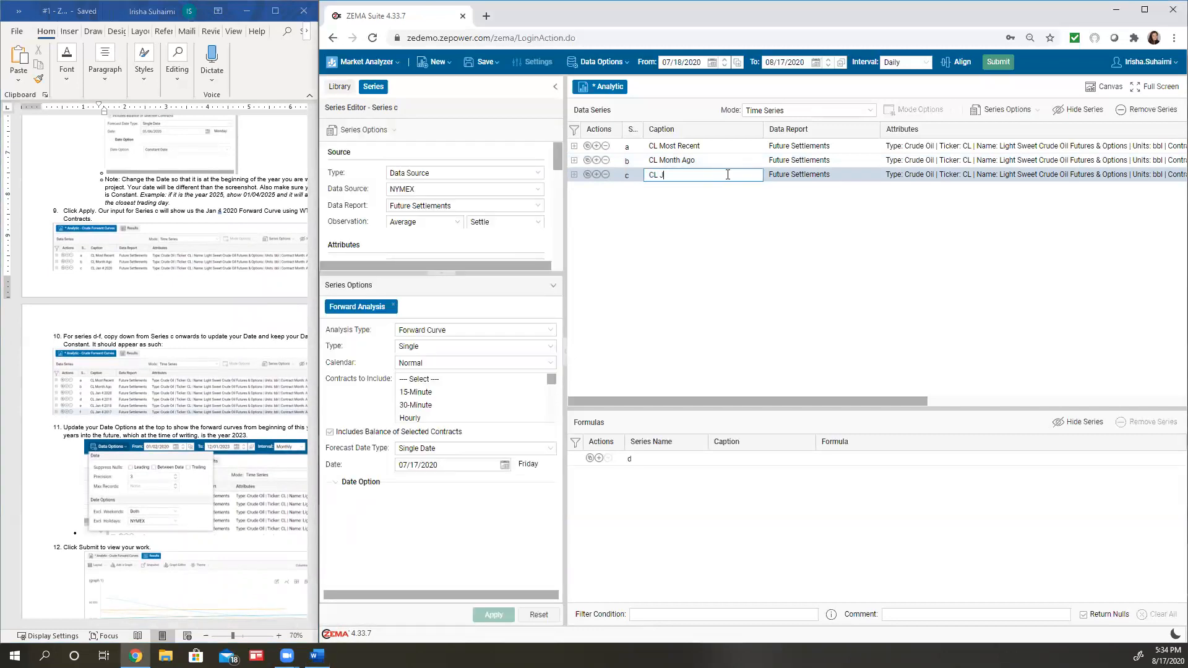
pyautogui.write('an 4 2020')
pyautogui.press('Return')
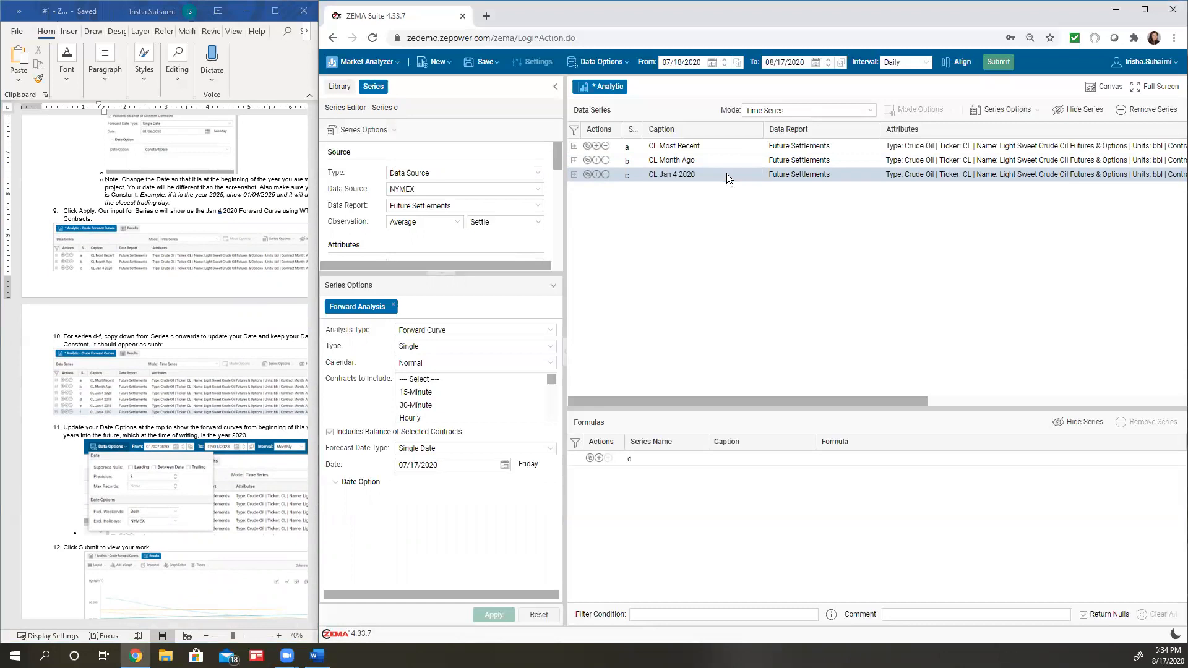
# Set Series c's forecast date to 01/04/2020 with the Constant Date option and apply the series
pyautogui.click(504, 467)
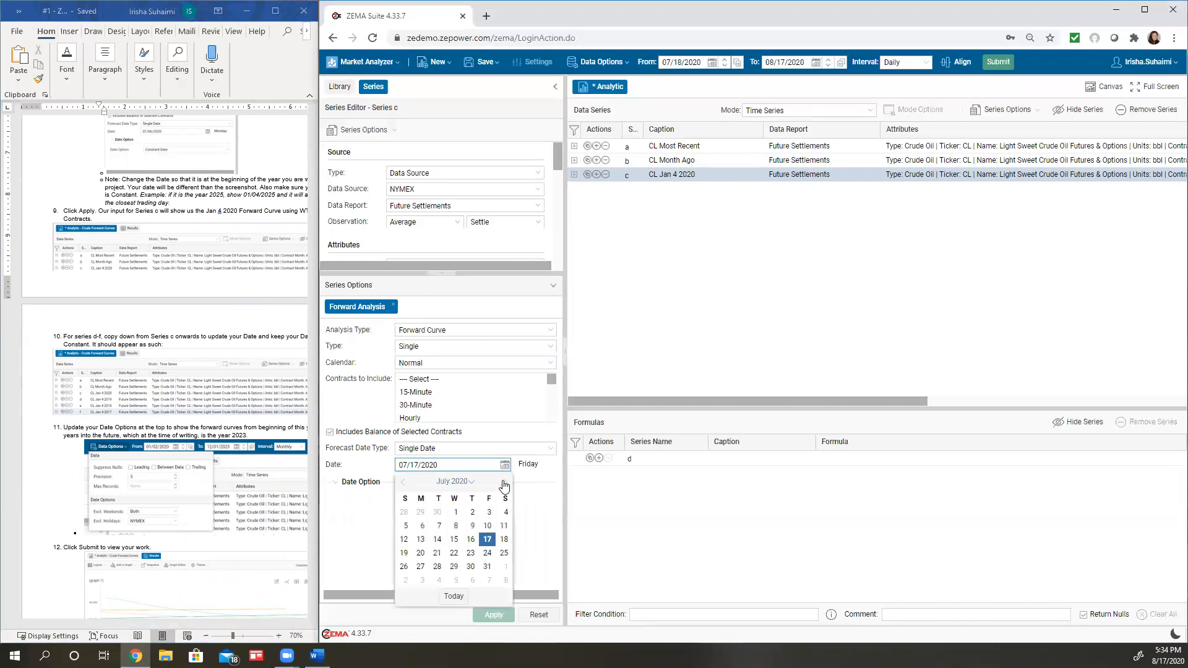
pyautogui.click(466, 481)
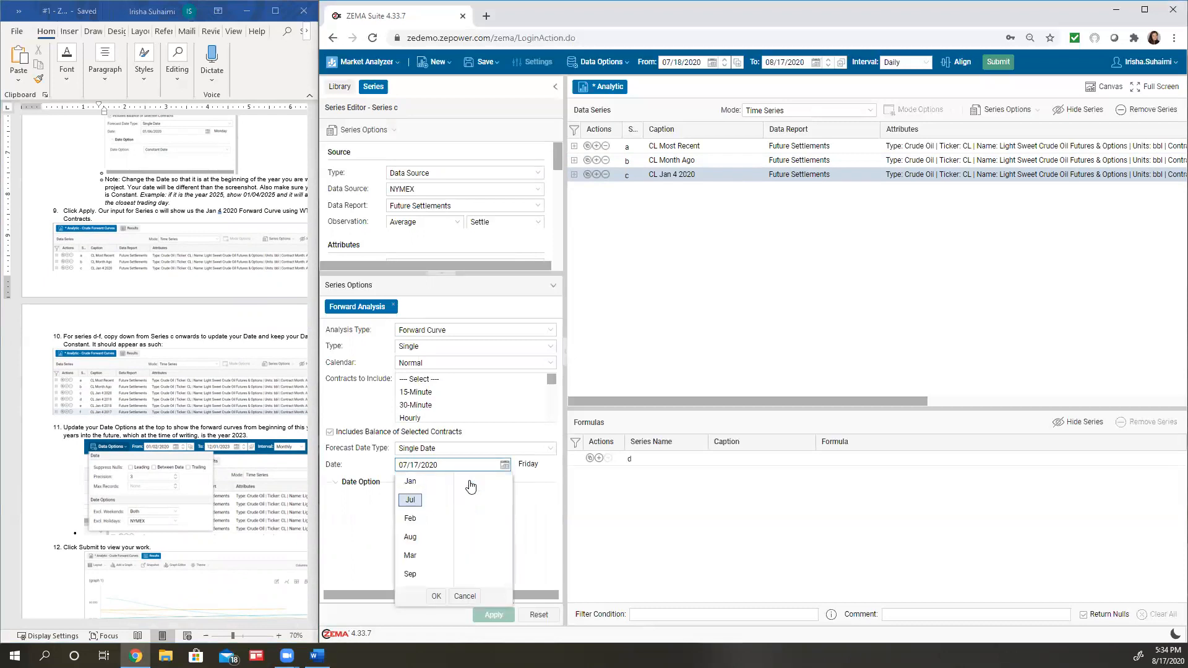
pyautogui.click(437, 596)
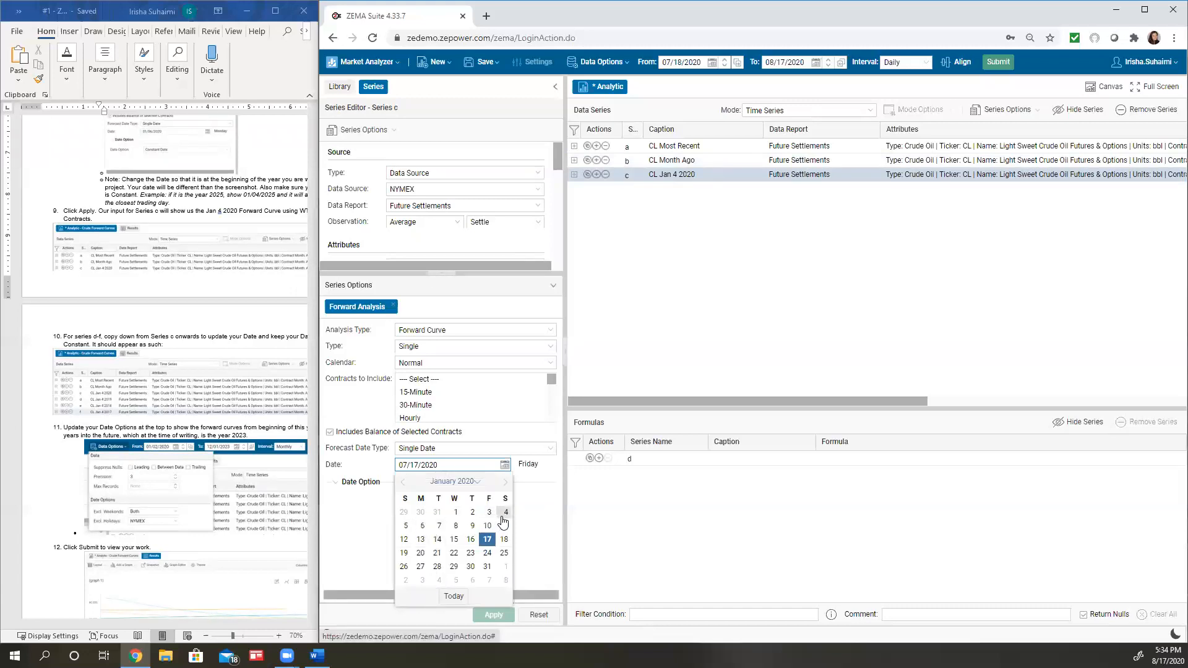
pyautogui.click(505, 513)
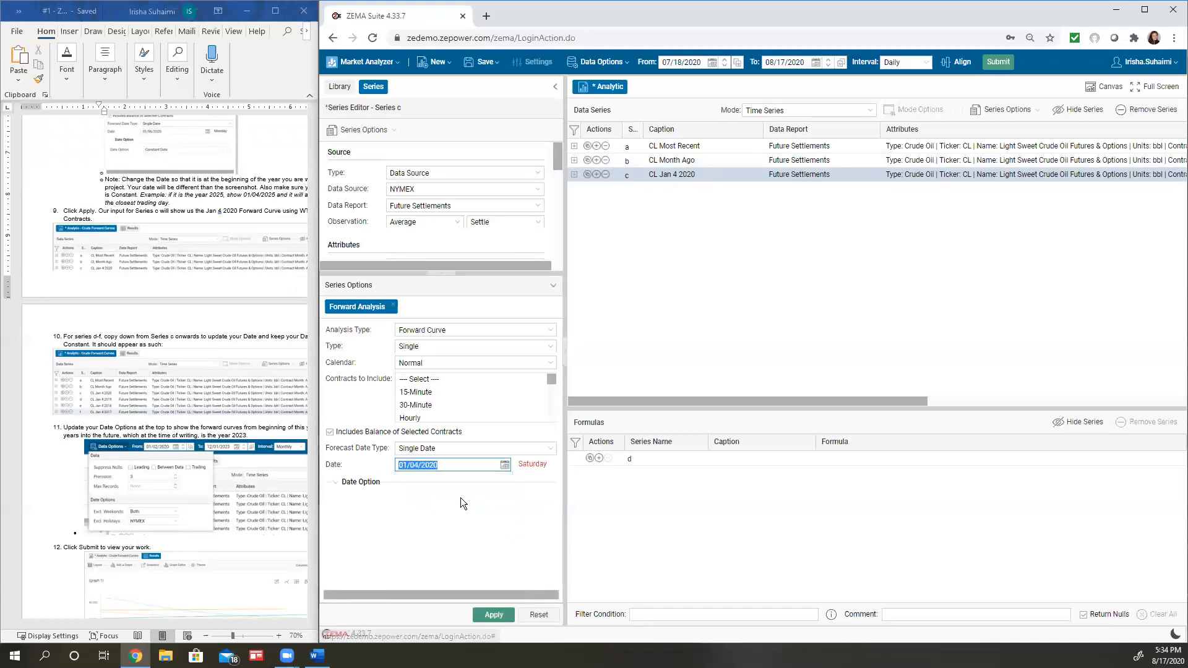
pyautogui.click(339, 487)
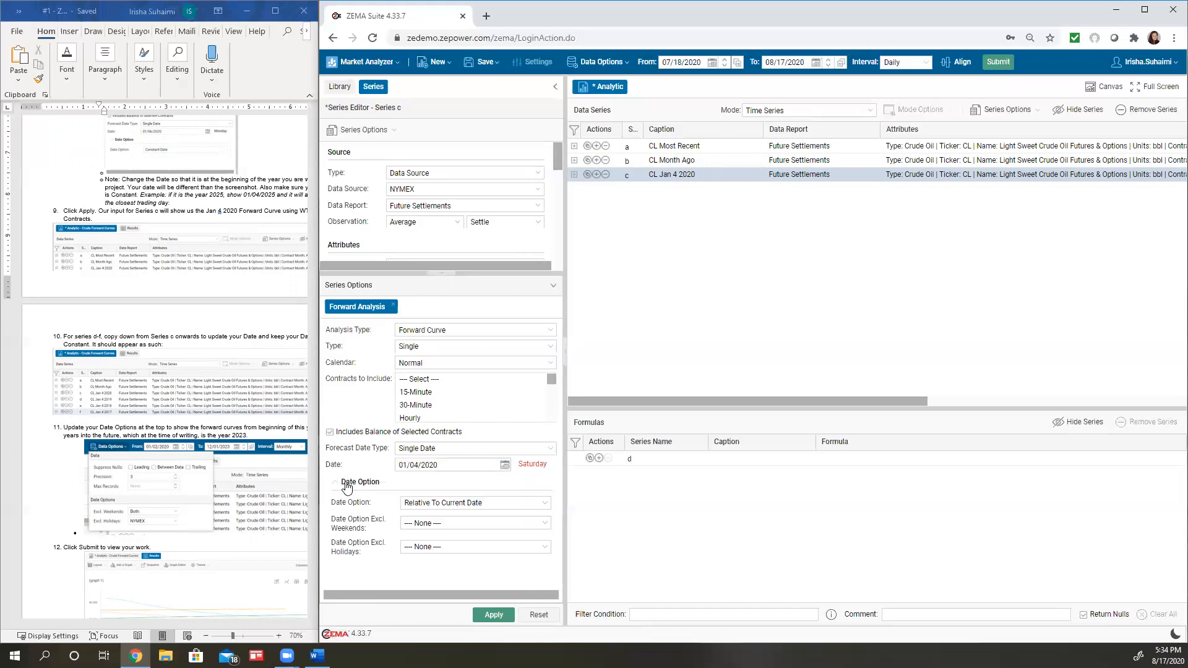
pyautogui.click(544, 504)
pyautogui.click(533, 508)
pyautogui.click(533, 481)
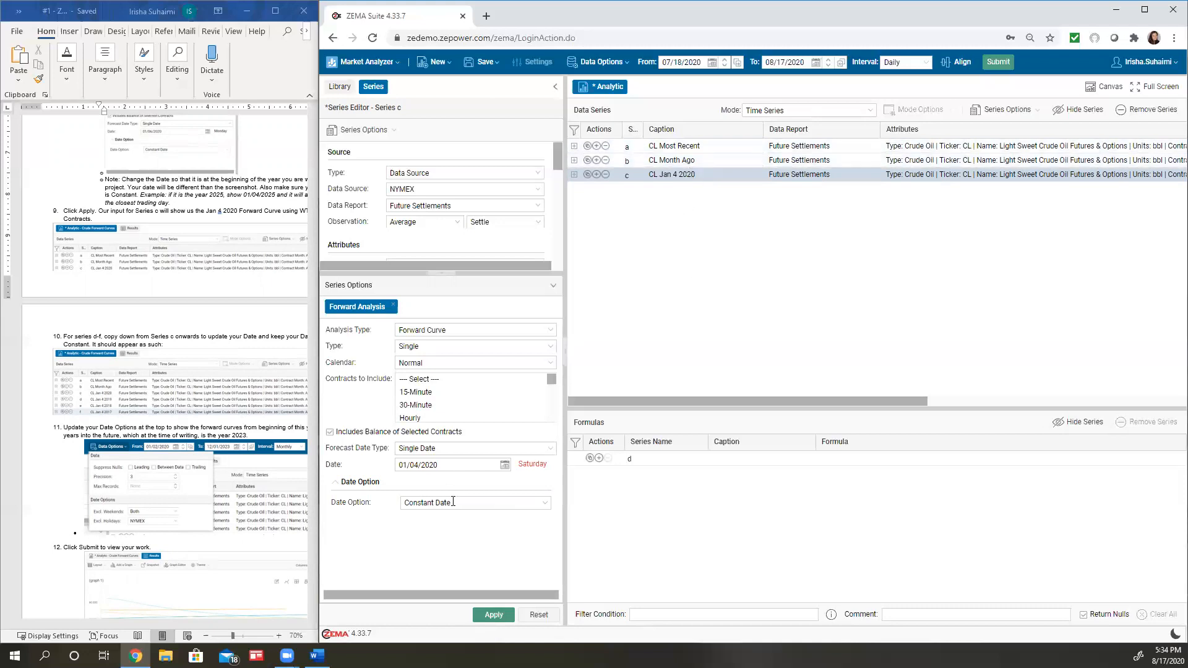
pyautogui.click(484, 614)
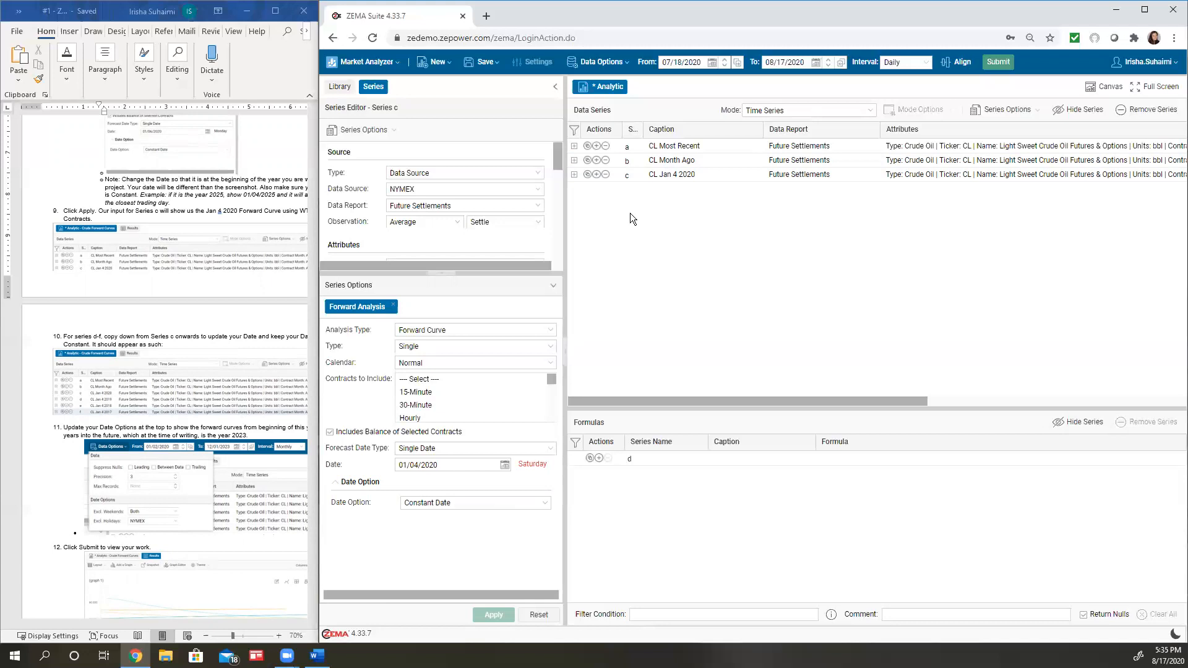
# Following the assignment document, set the analytic's data options to exclude both weekend days and NYMEX holidays
pyautogui.click(91, 405)
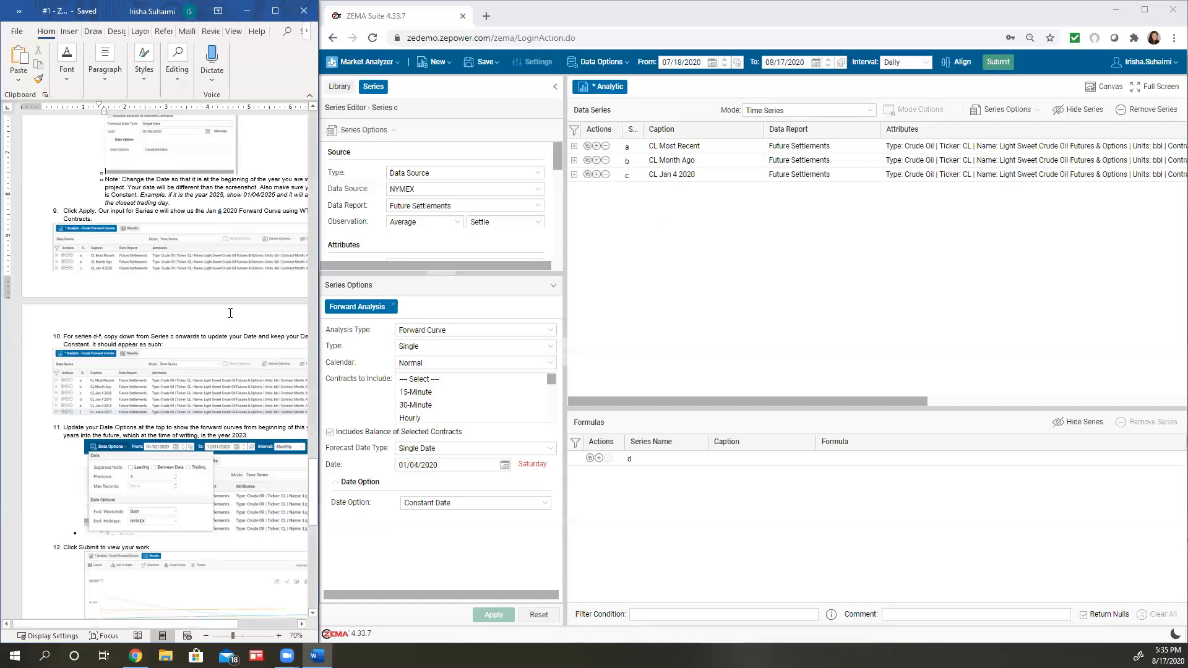
pyautogui.scroll(-5, 230, 313)
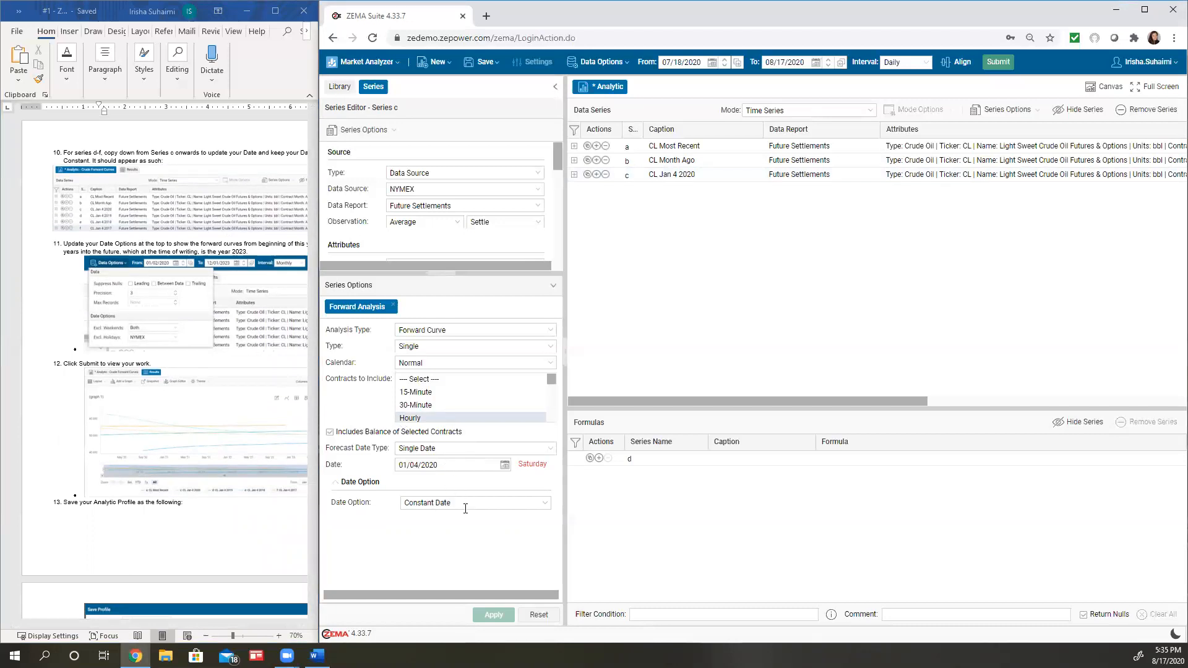
pyautogui.click(602, 62)
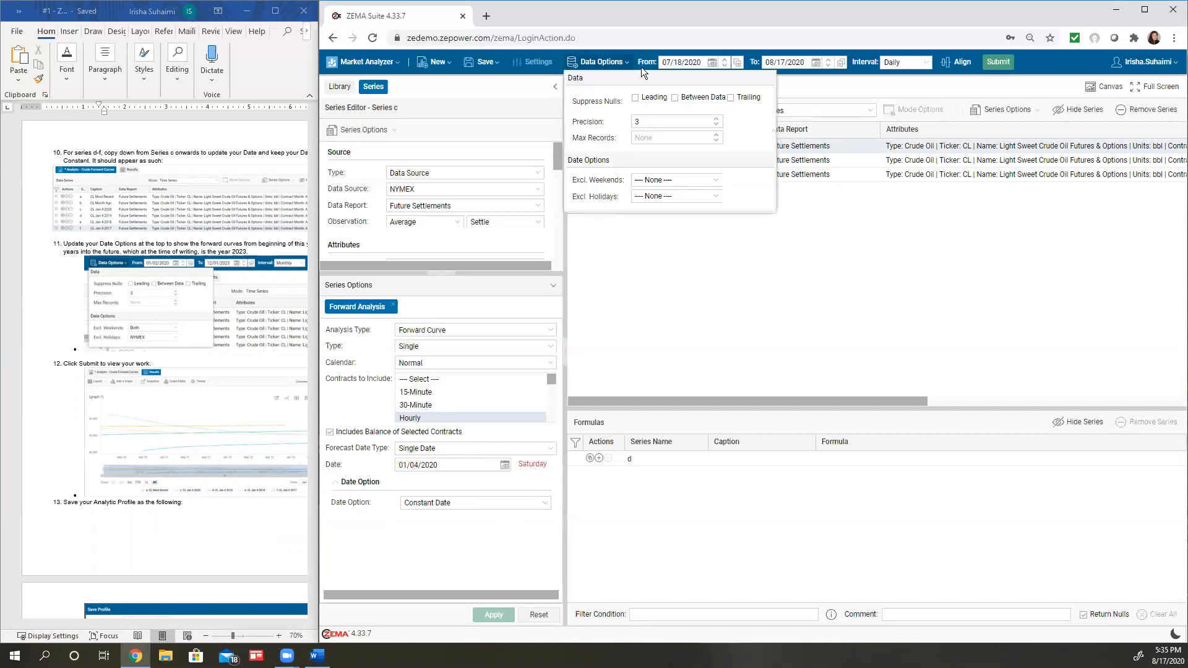
pyautogui.click(708, 178)
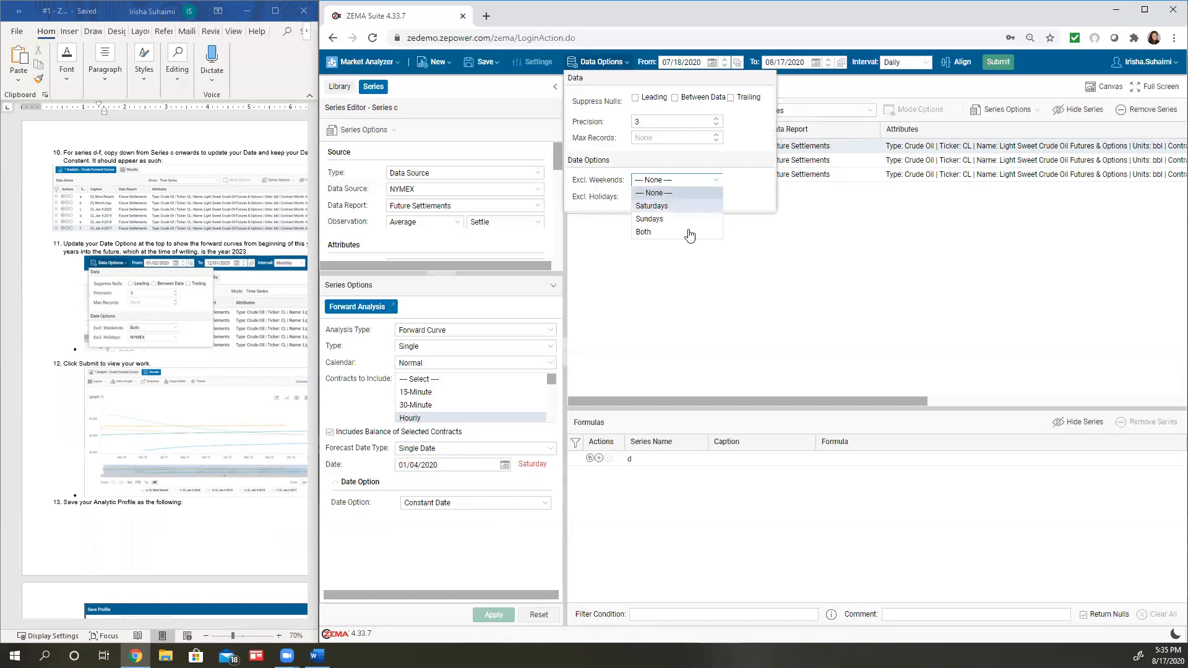
pyautogui.click(676, 239)
pyautogui.click(666, 195)
pyautogui.scroll(-10, 675, 266)
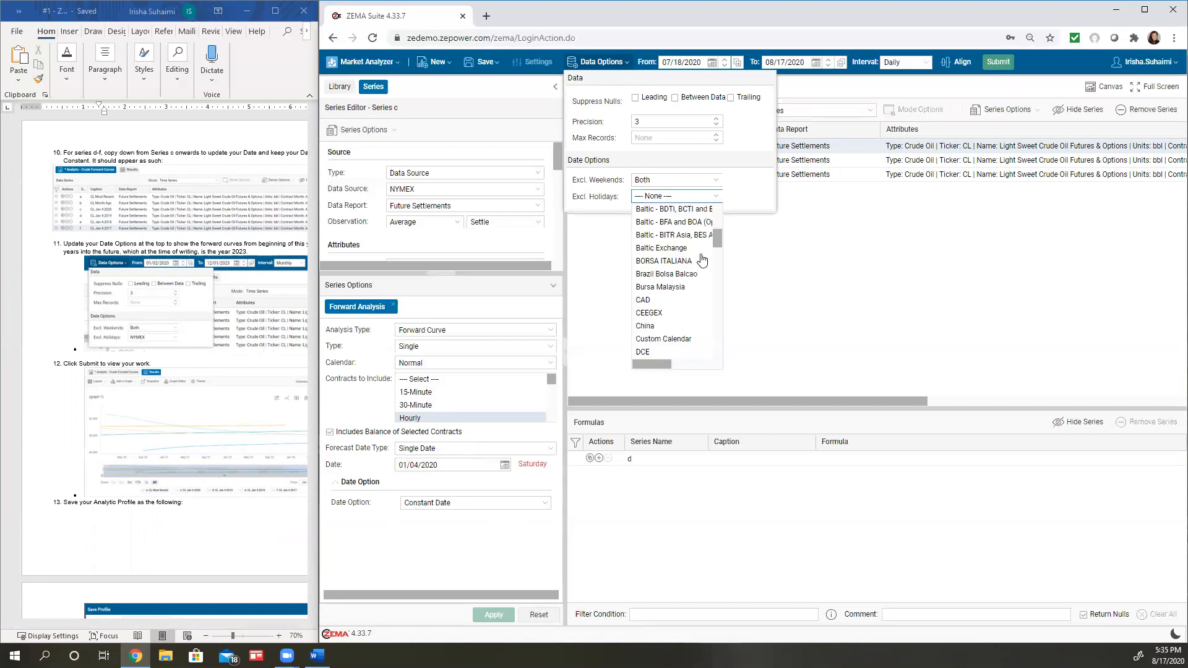
pyautogui.click(648, 276)
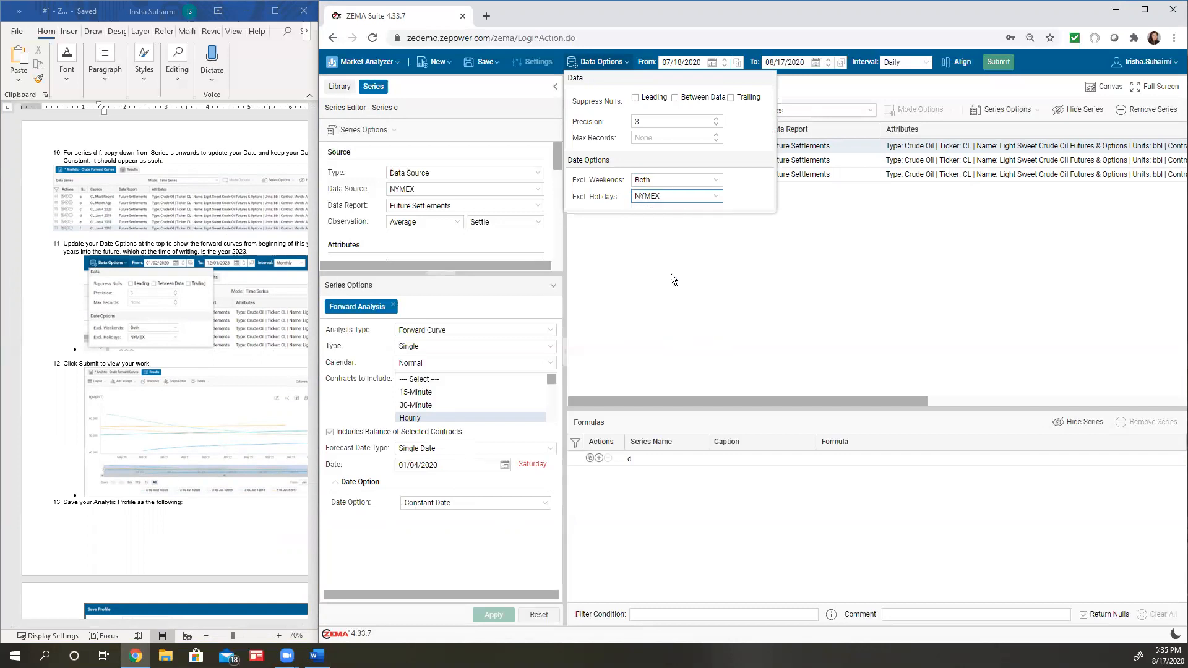
# Close the data options and set the analytic's start date to 01/04/2020
pyautogui.click(721, 264)
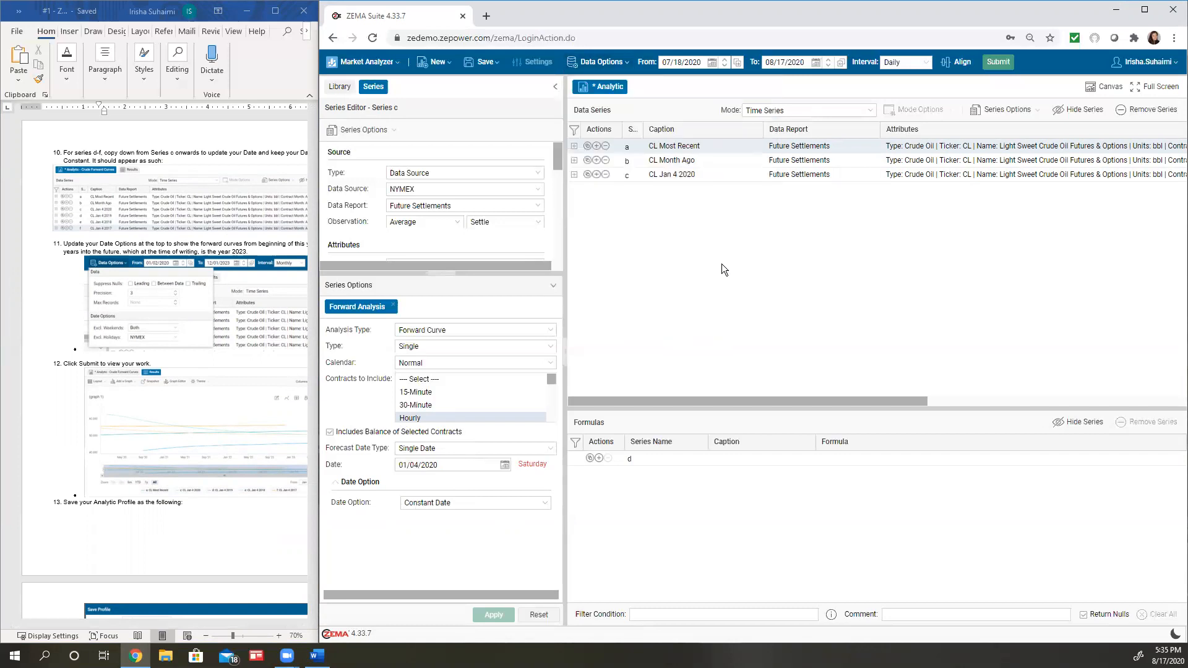
pyautogui.click(714, 64)
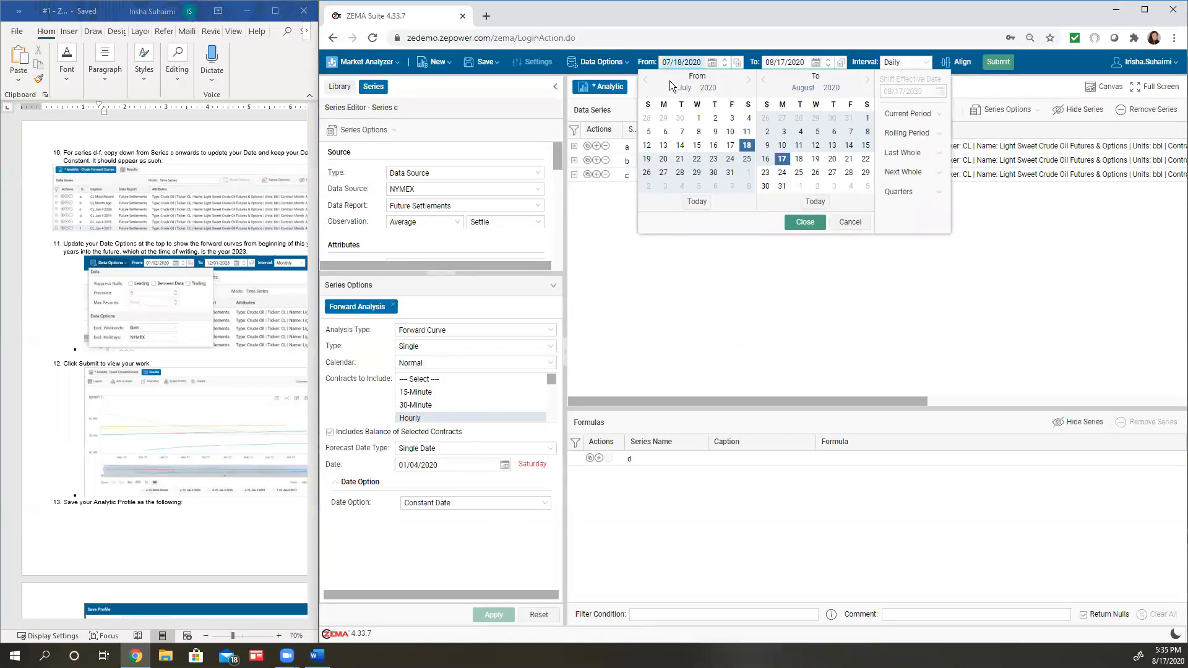
pyautogui.click(645, 80)
pyautogui.click(646, 80)
pyautogui.click(645, 80)
pyautogui.click(645, 80)
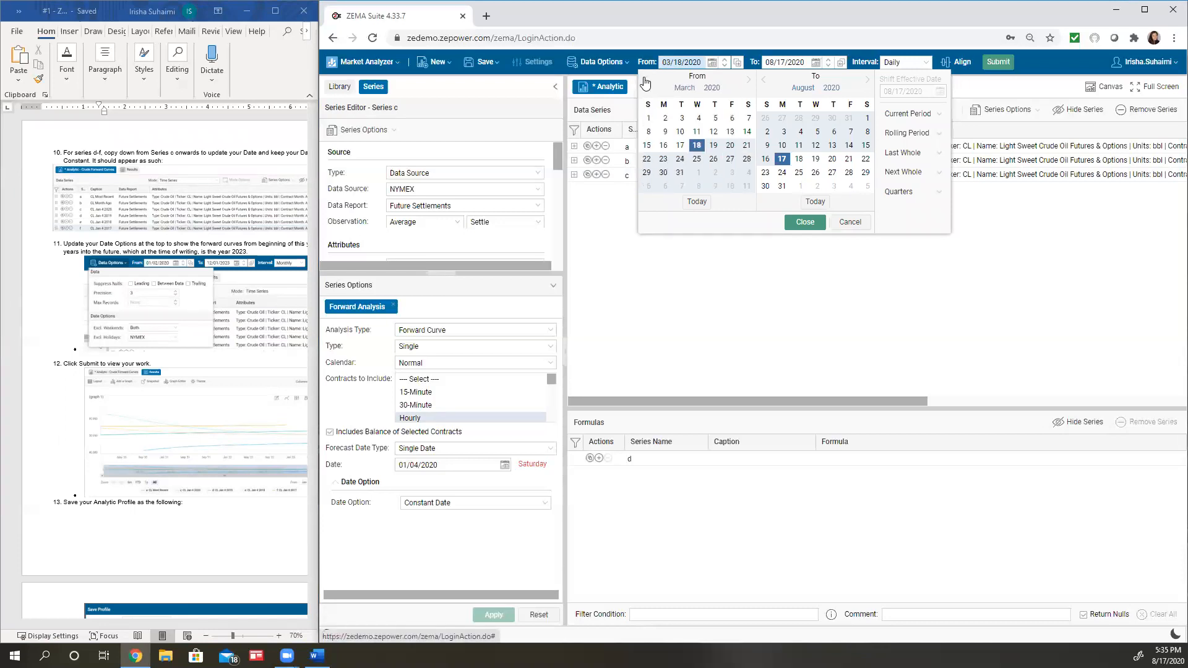
pyautogui.click(645, 80)
pyautogui.click(645, 80)
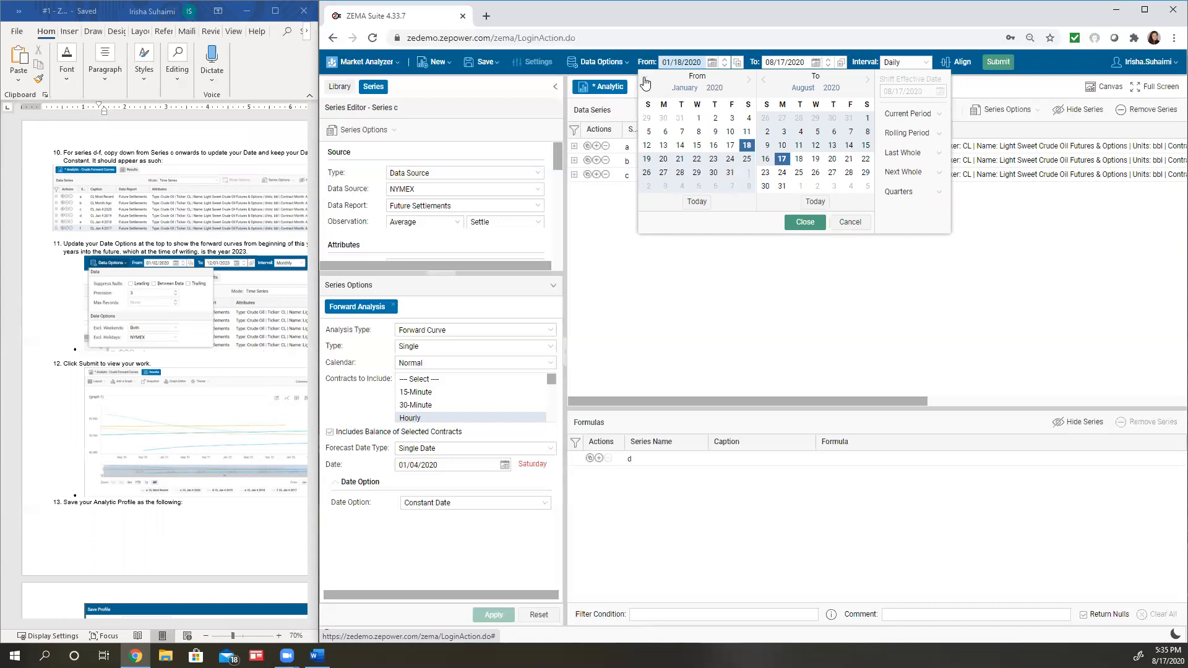
pyautogui.click(747, 118)
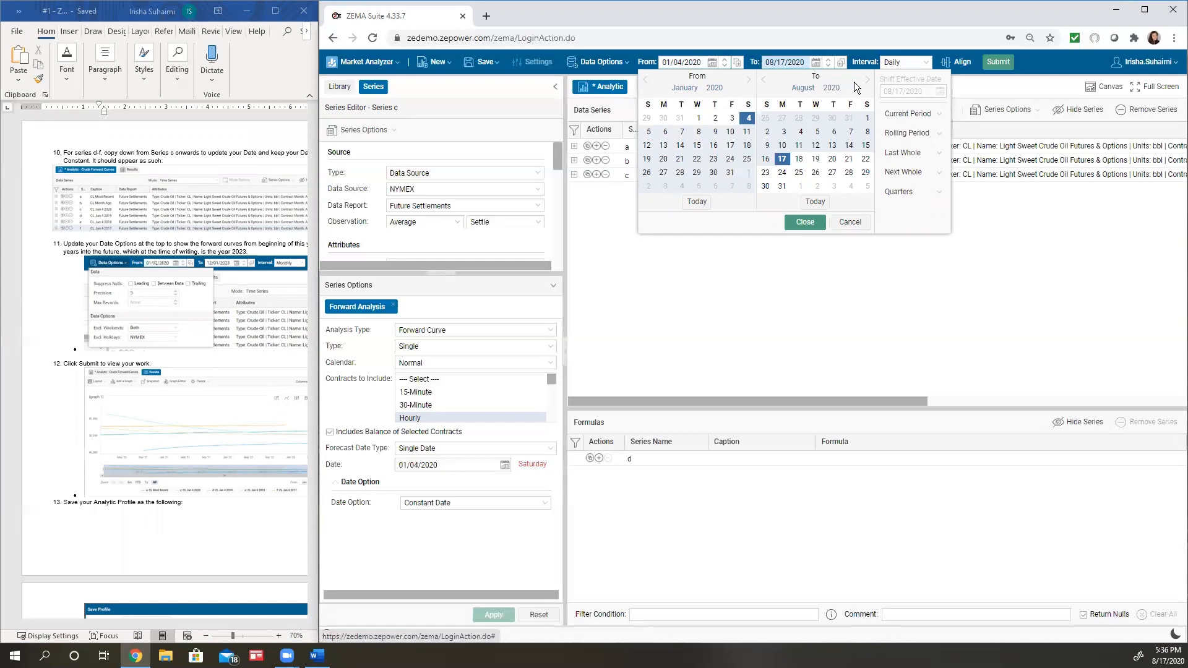
# Set the analytic's end date to 12/01/2023 and accept the date range
pyautogui.click(832, 87)
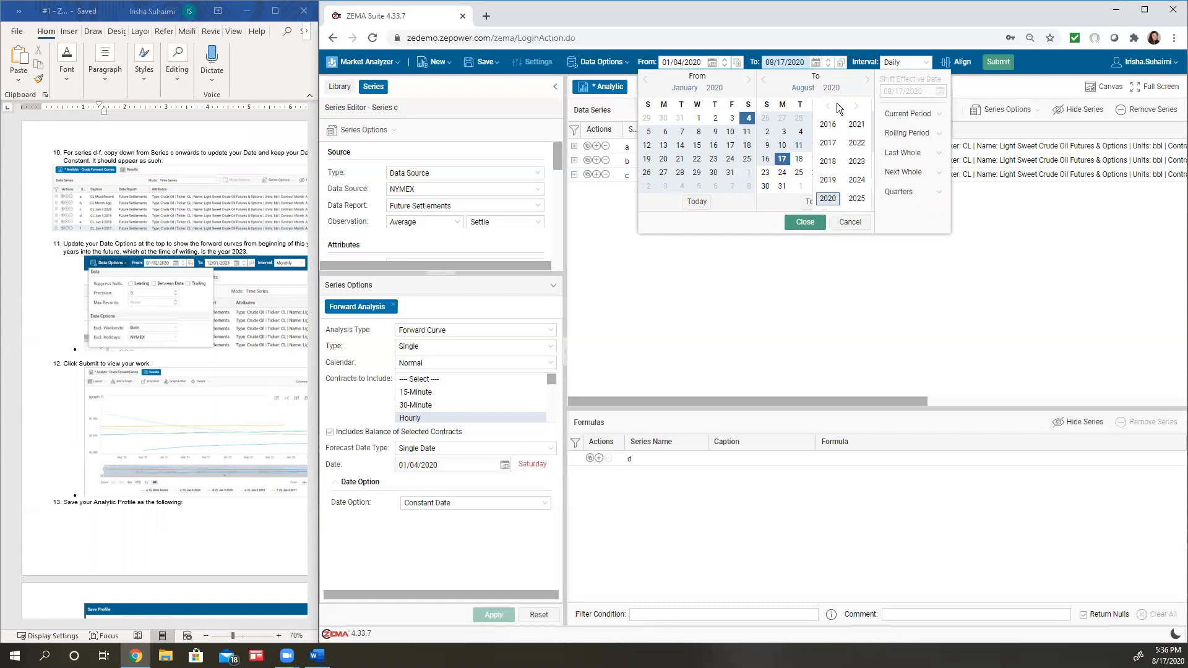
pyautogui.click(856, 160)
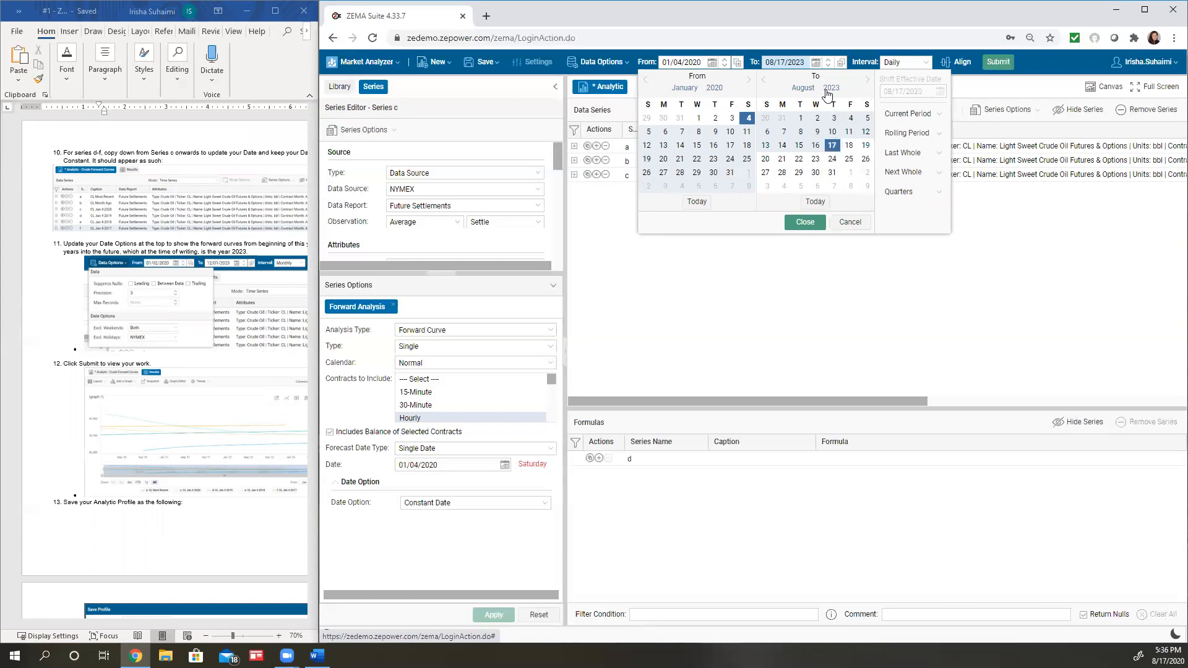
pyautogui.click(868, 81)
pyautogui.click(868, 81)
pyautogui.click(868, 81)
pyautogui.click(868, 81)
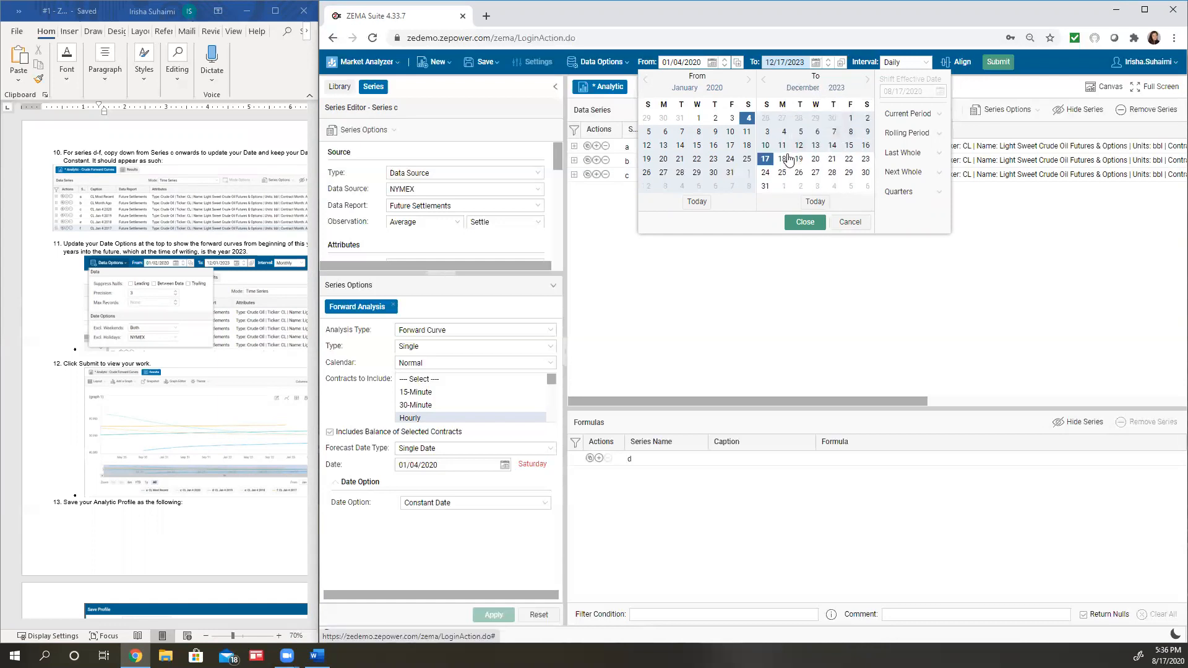
pyautogui.click(849, 119)
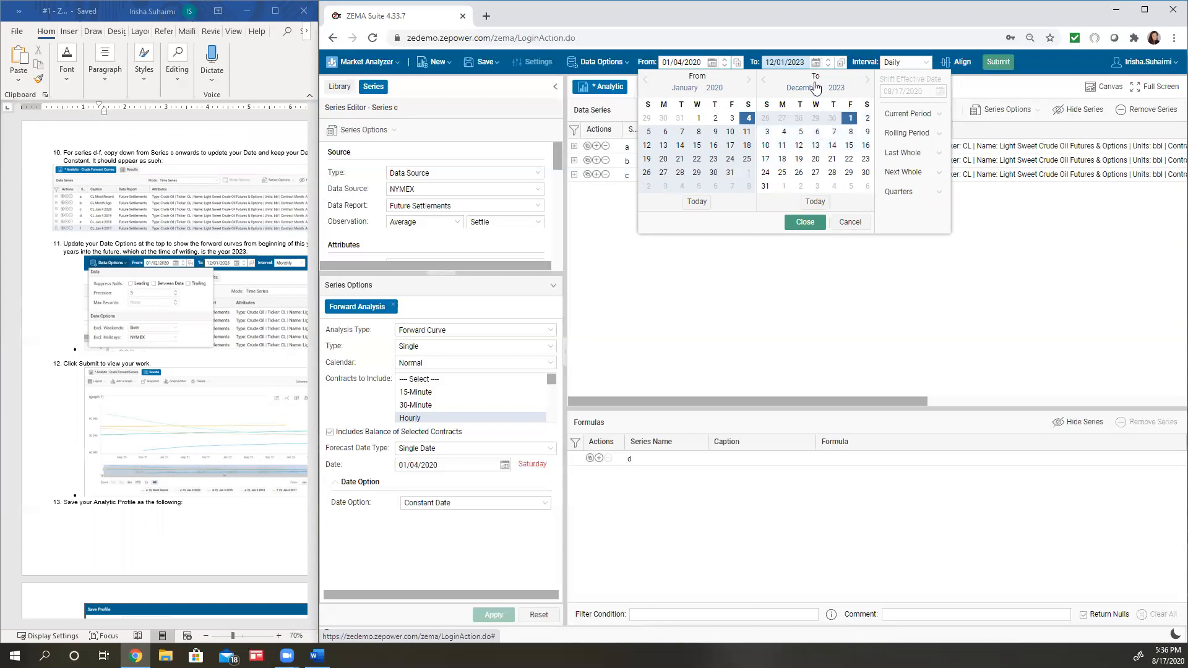
pyautogui.click(805, 222)
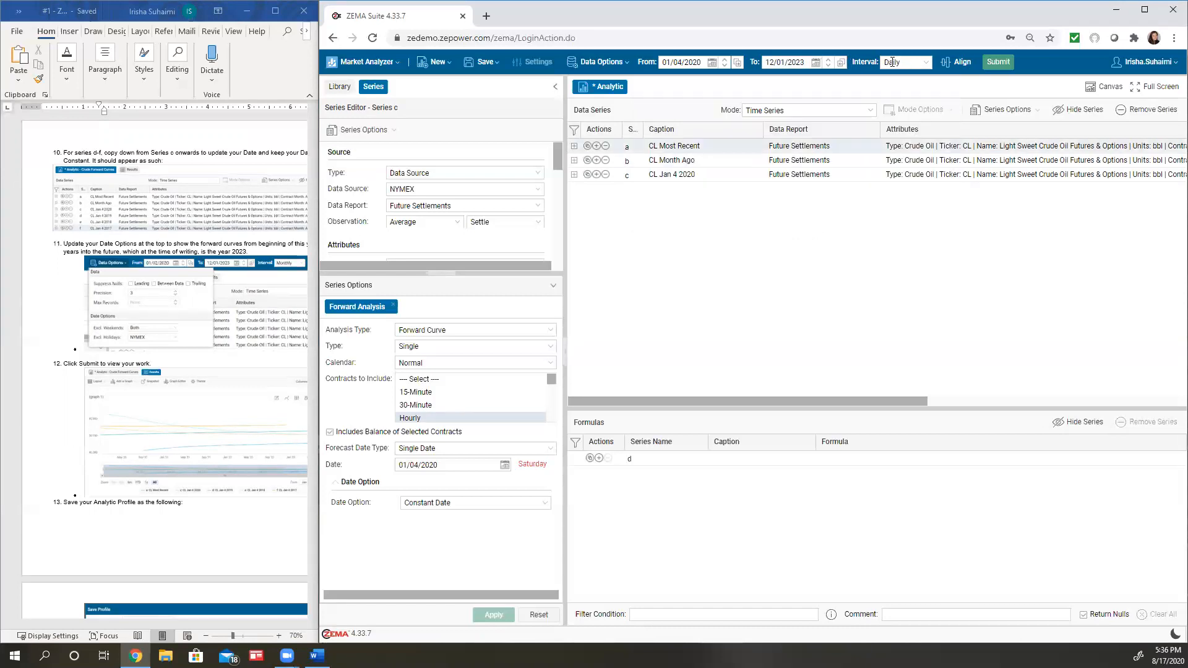
# Change the analytic's data interval to Monthly
pyautogui.click(923, 67)
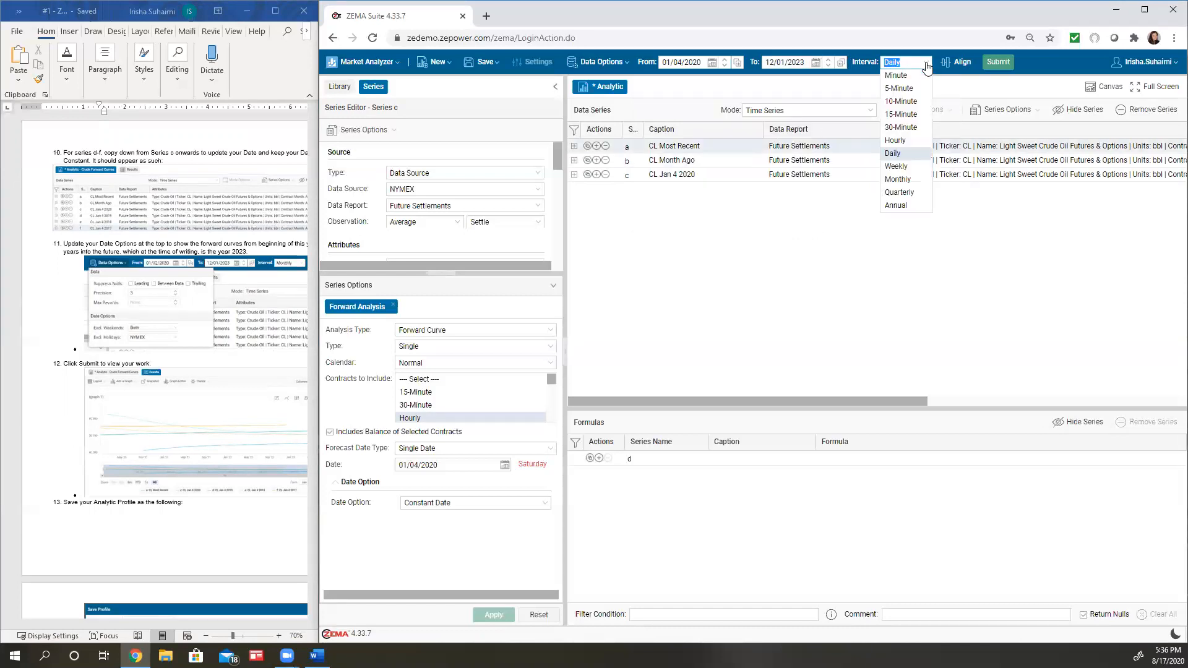
pyautogui.click(898, 185)
pyautogui.click(898, 240)
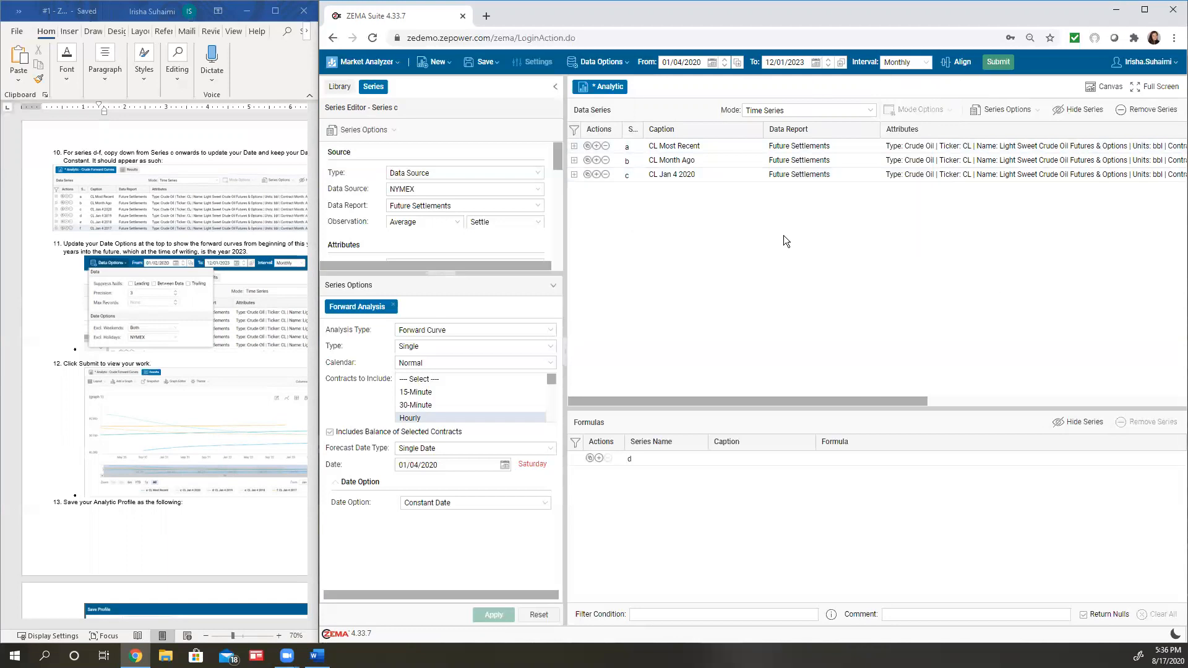
# Review the options for saving the analytic as a new profile against the assignment document's example, and leave without saving
pyautogui.click(479, 63)
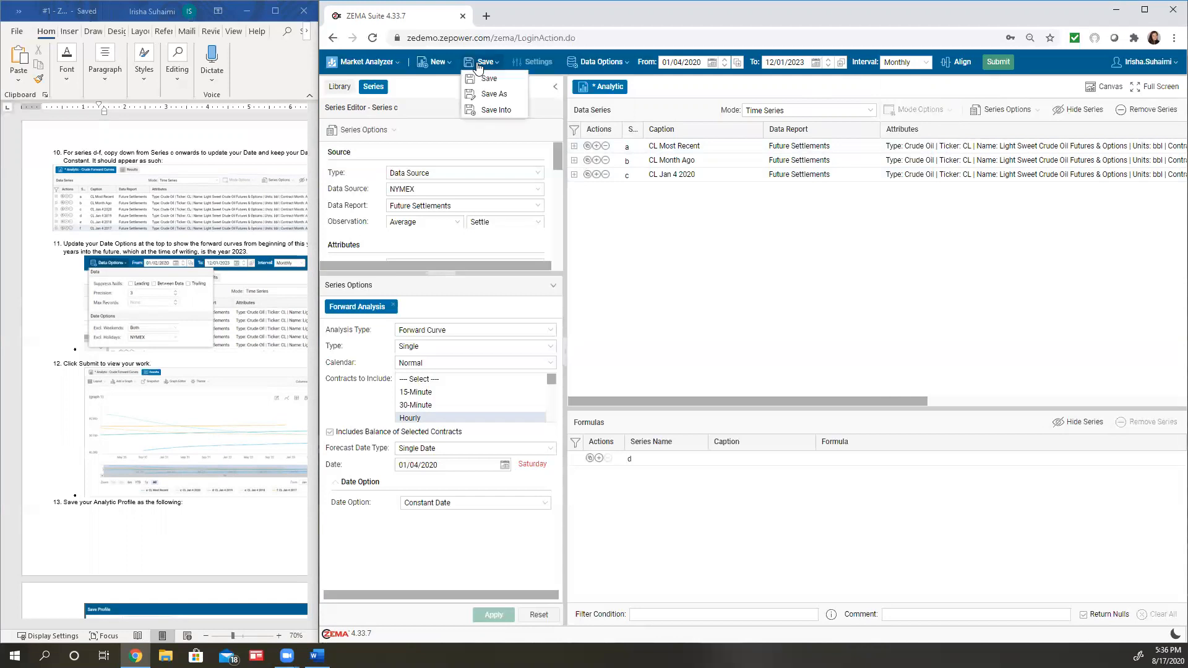
pyautogui.click(504, 97)
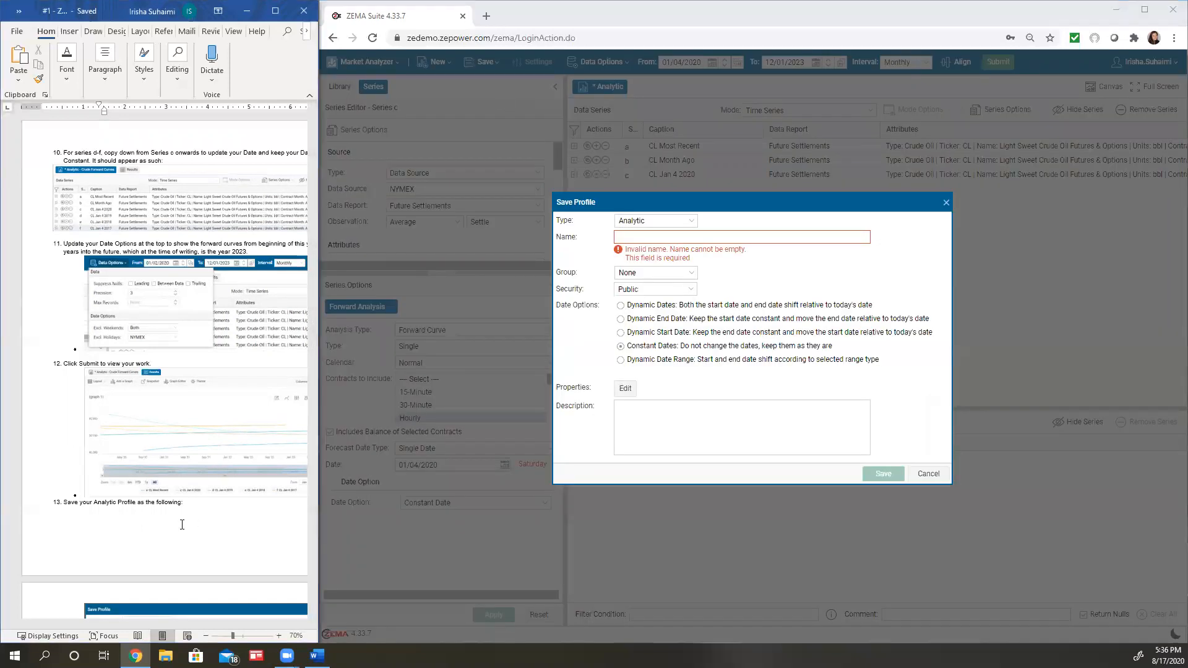
pyautogui.scroll(-2, 185, 520)
pyautogui.scroll(-5, 183, 525)
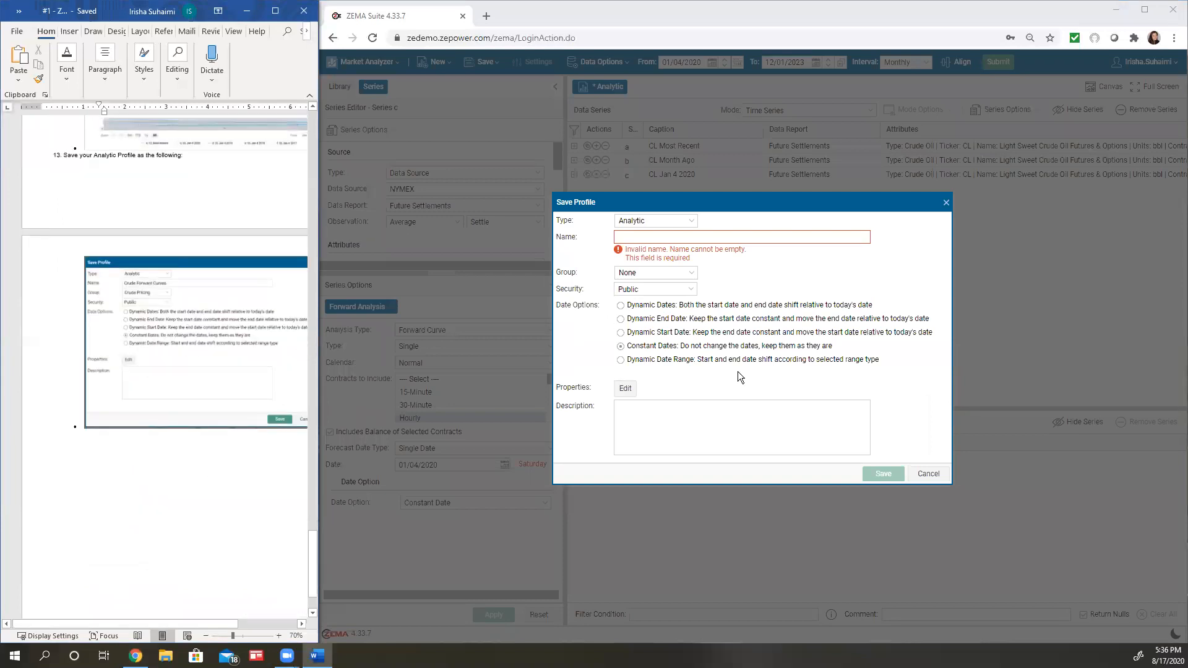
pyautogui.click(928, 475)
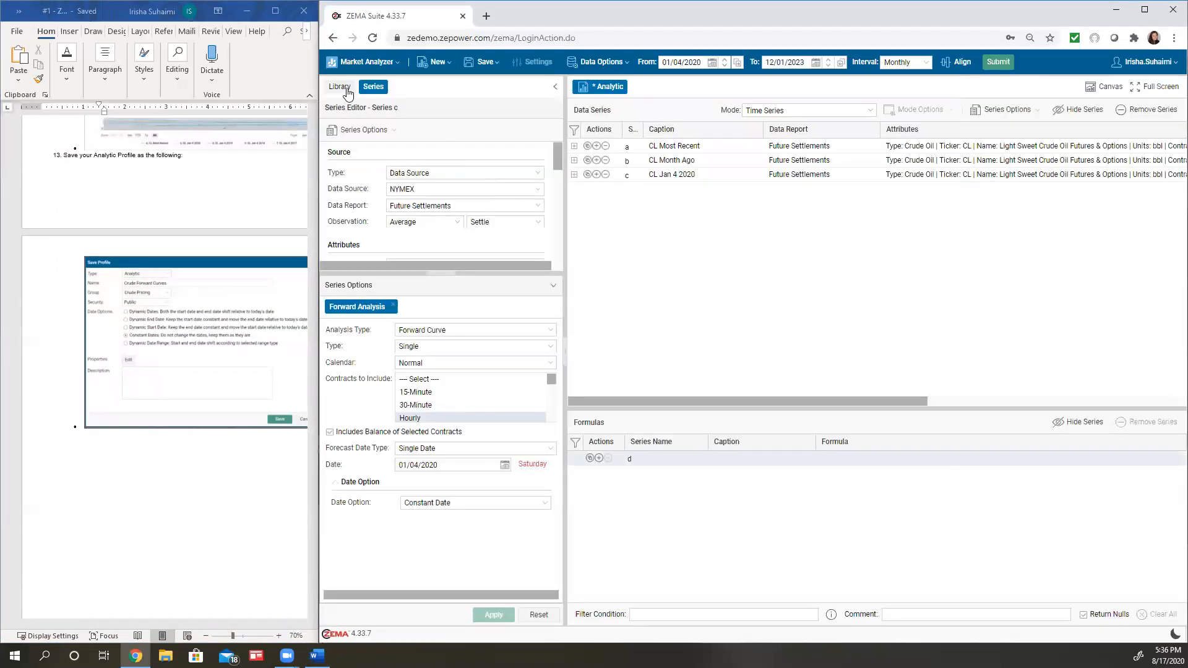
# Open the saved Crude Forward Curves profile from the Crude Pricing group in the library, discarding the current analytic's unsaved changes
pyautogui.click(346, 88)
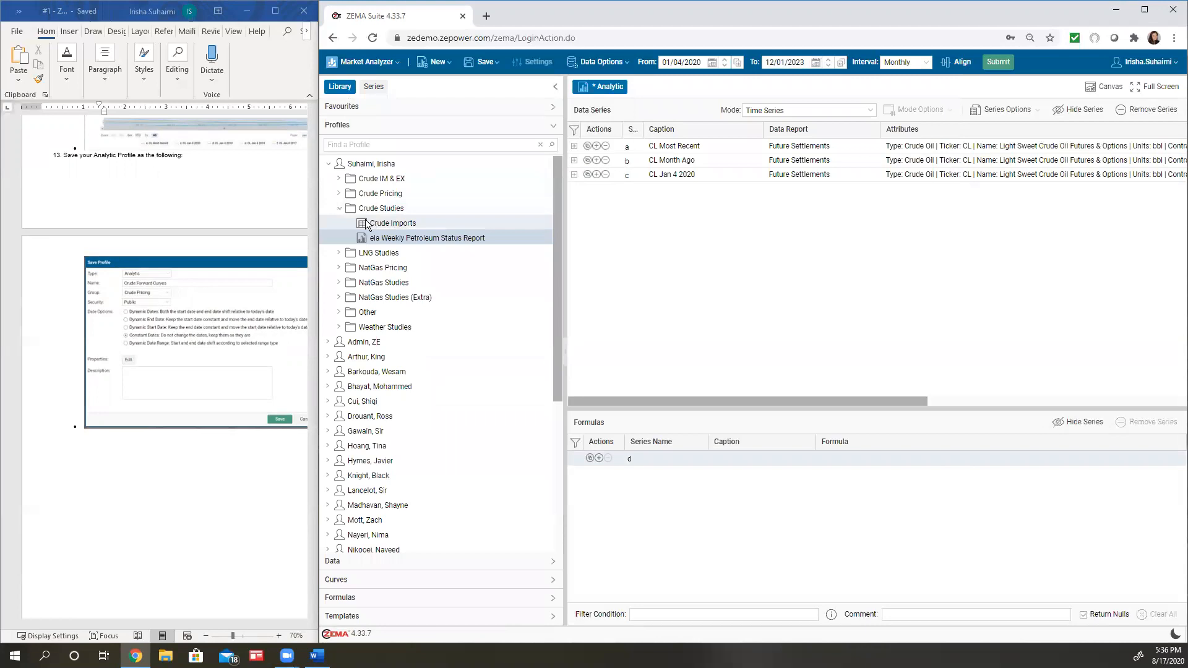
pyautogui.click(340, 193)
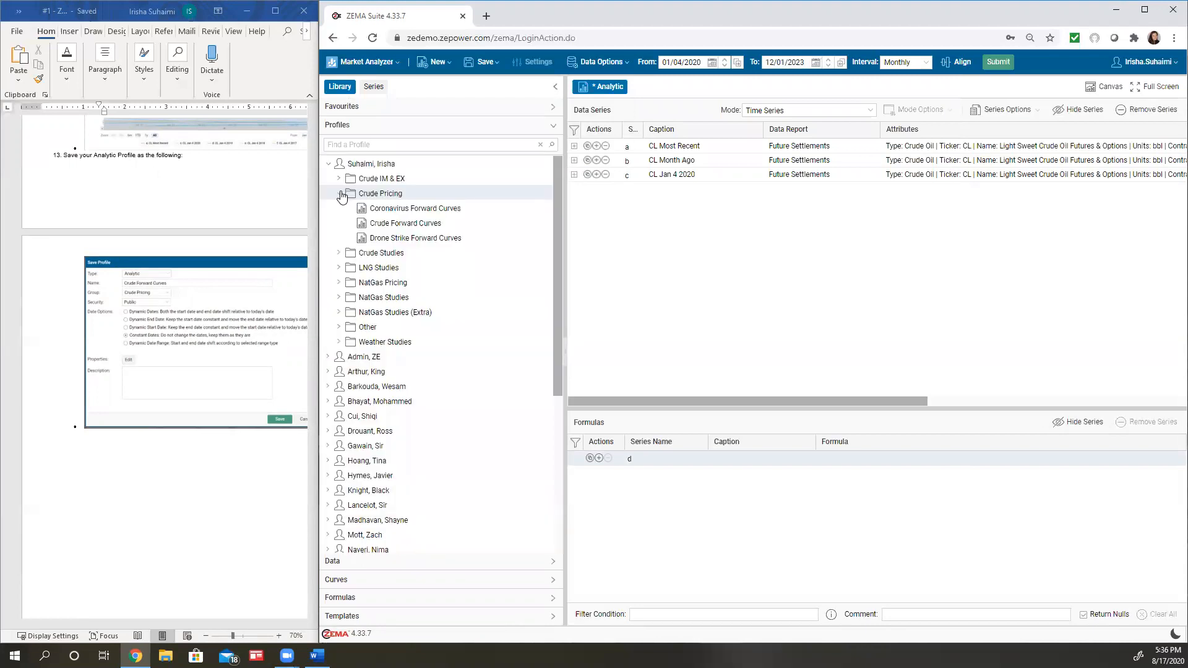
pyautogui.click(380, 223)
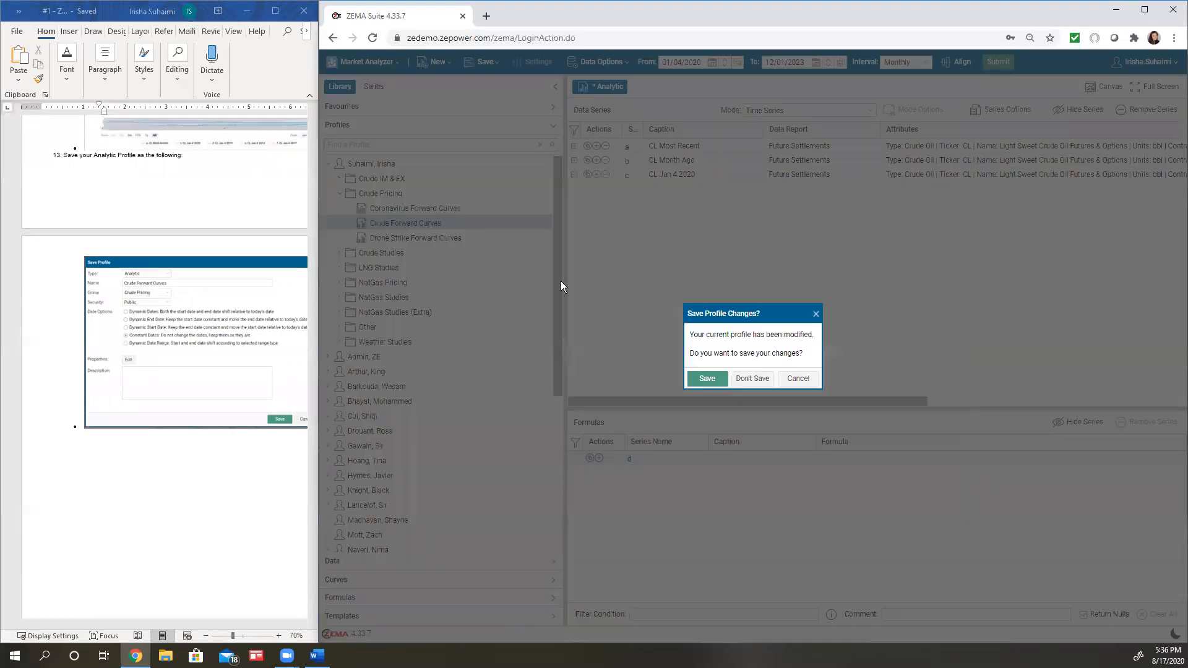
pyautogui.click(766, 379)
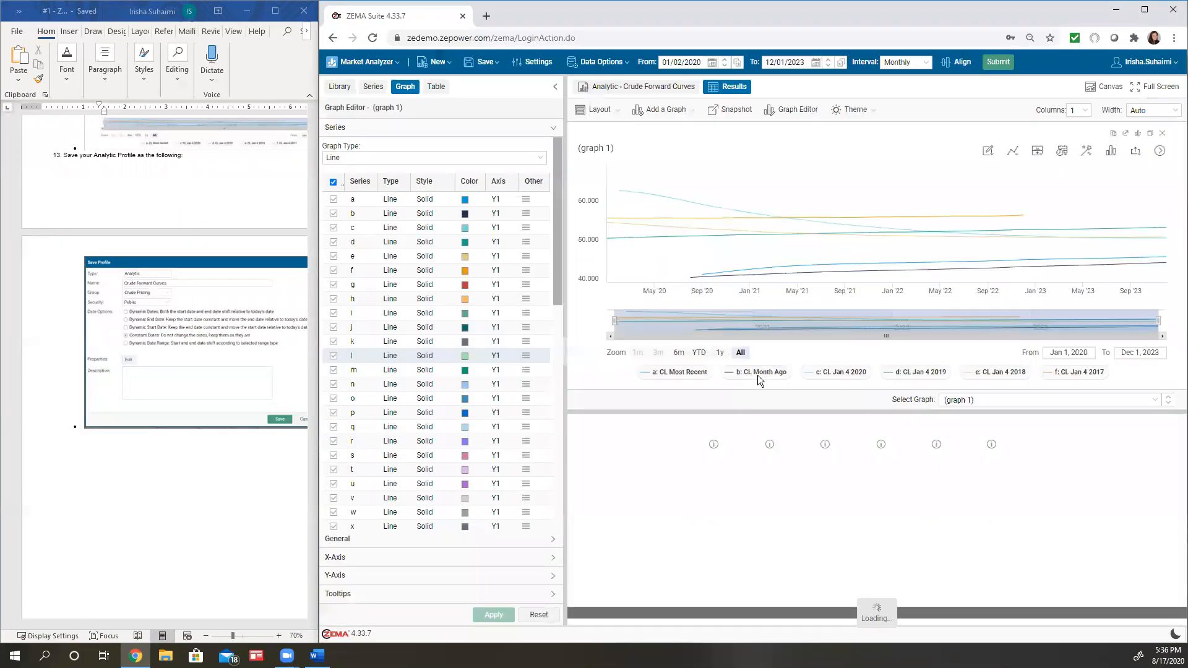
# Review the Crude Forward Curves profile's data series list and its results graph
pyautogui.click(631, 93)
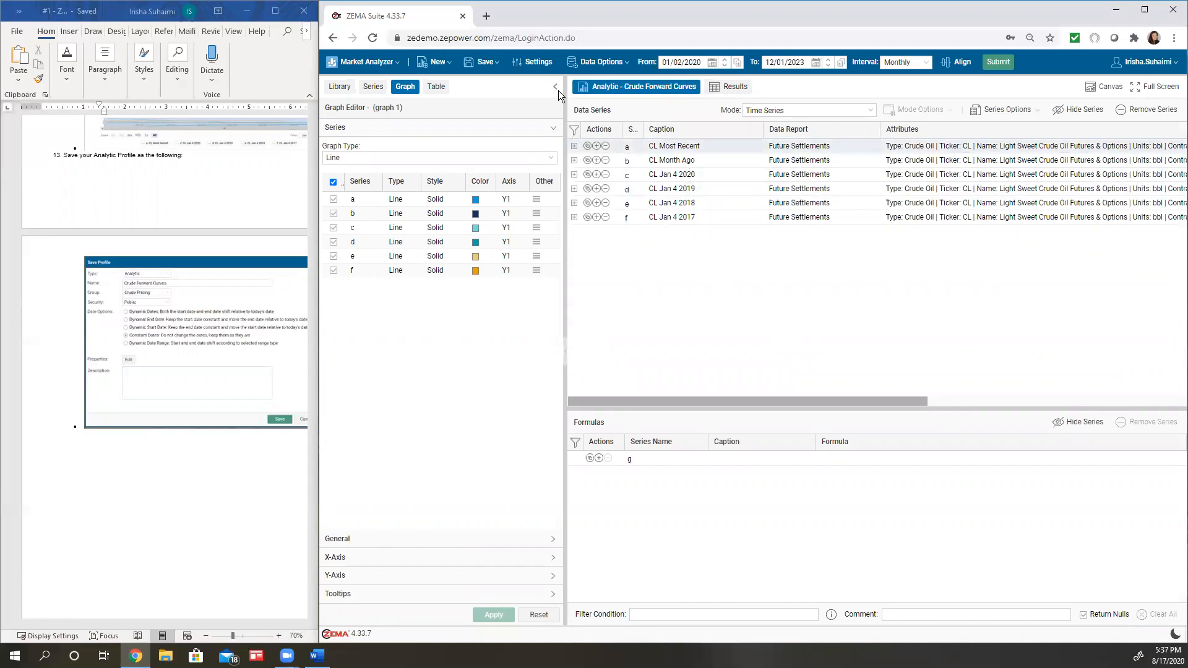
pyautogui.click(728, 90)
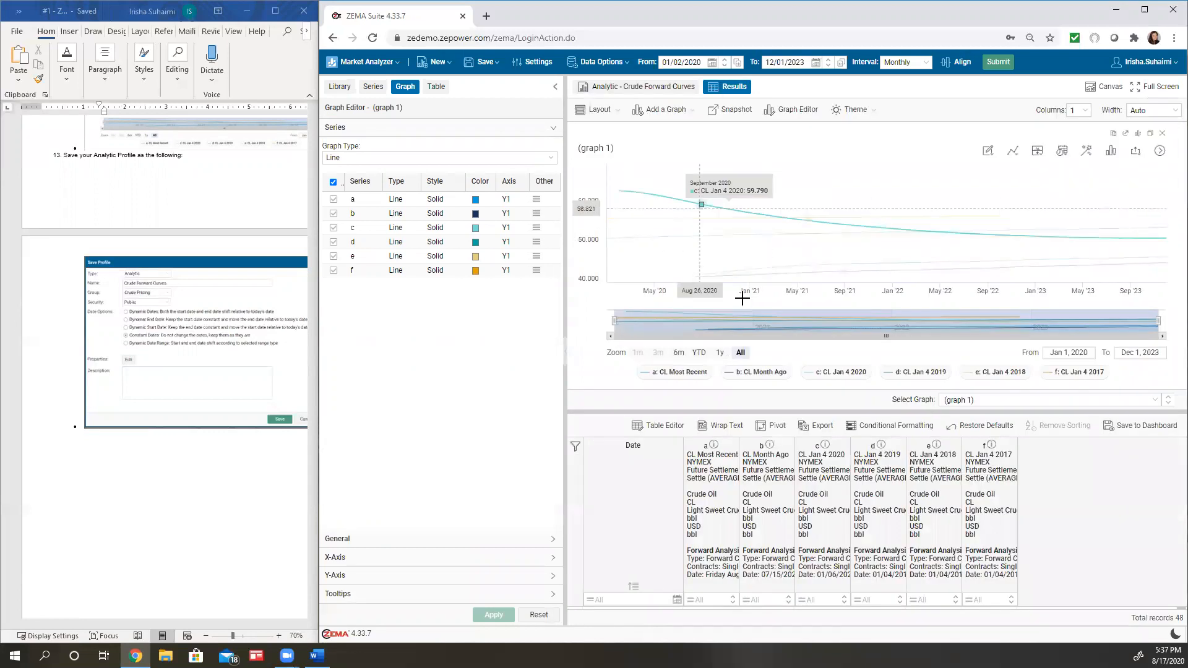
pyautogui.click(631, 90)
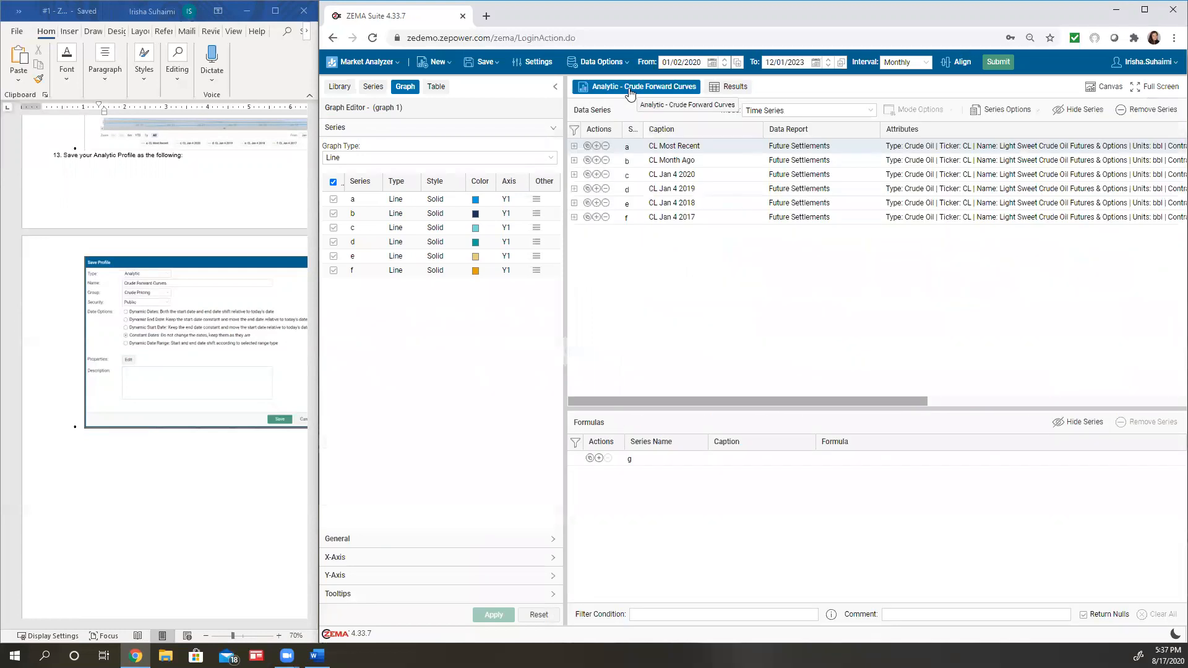